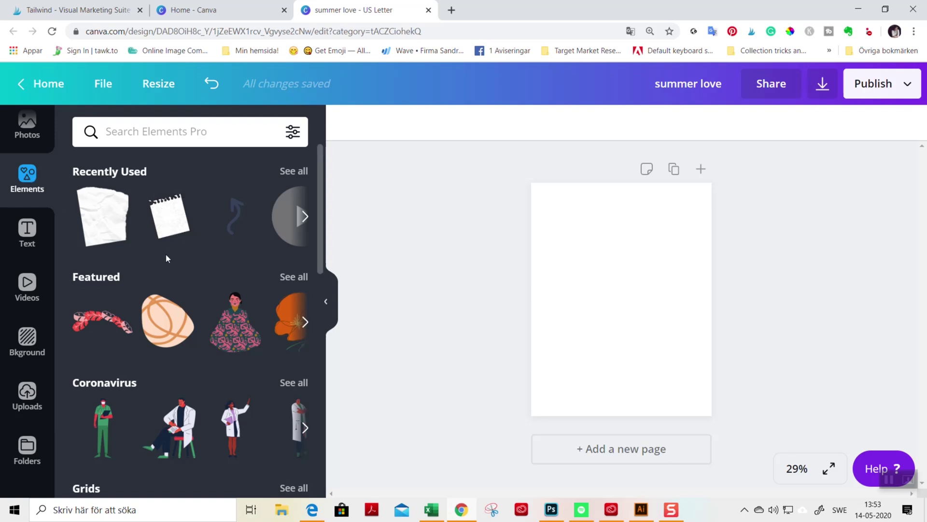
Step: Place the first sky-and-hills grid frame from Elements onto the blank page
scroll(164, 254, "down", 2)
mouse_move(164, 255)
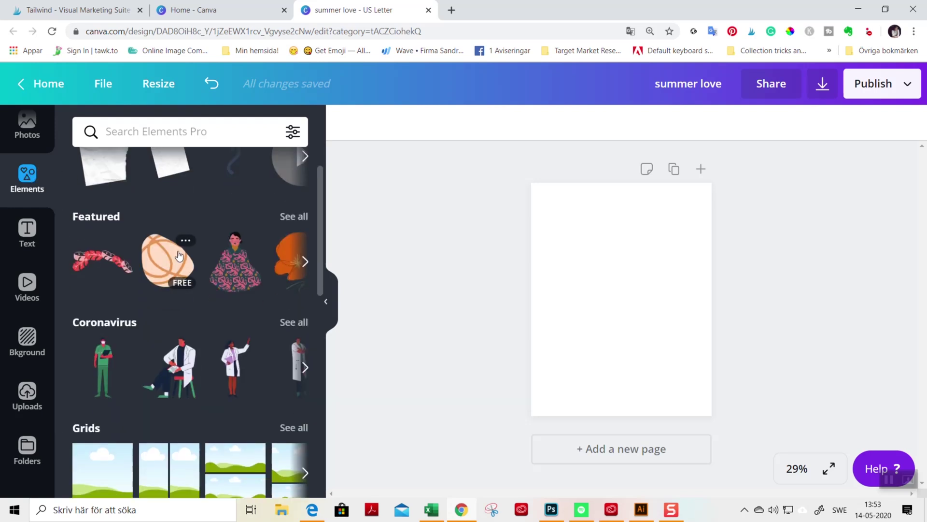
scroll(216, 320, "down", 2)
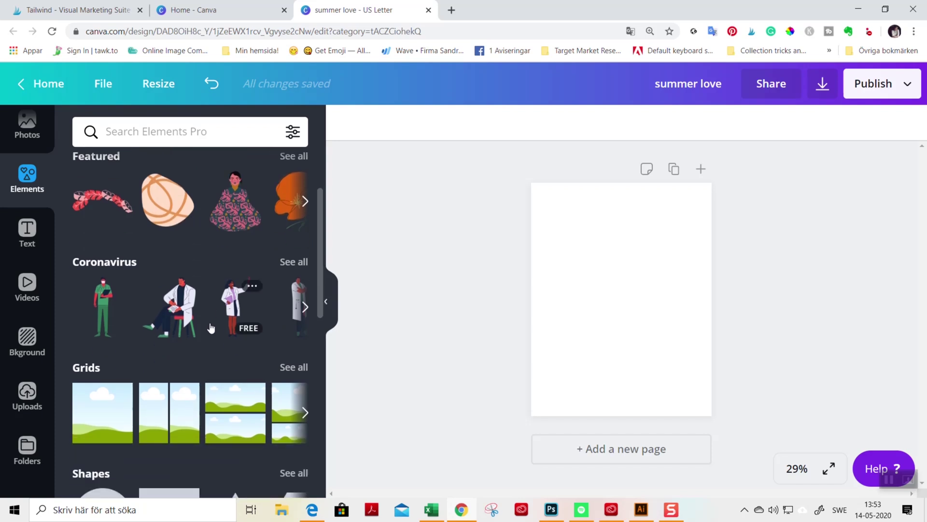
scroll(209, 324, "down", 3)
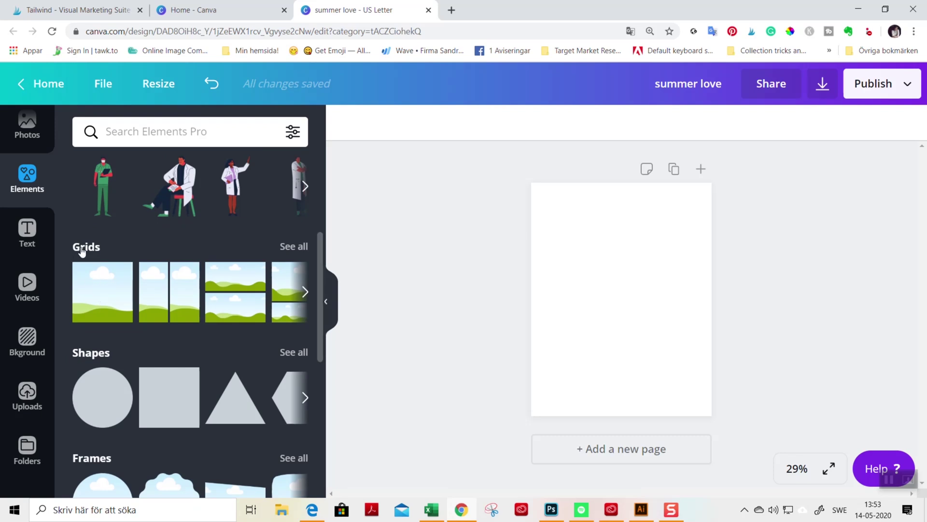
left_click_drag(114, 275, 610, 299)
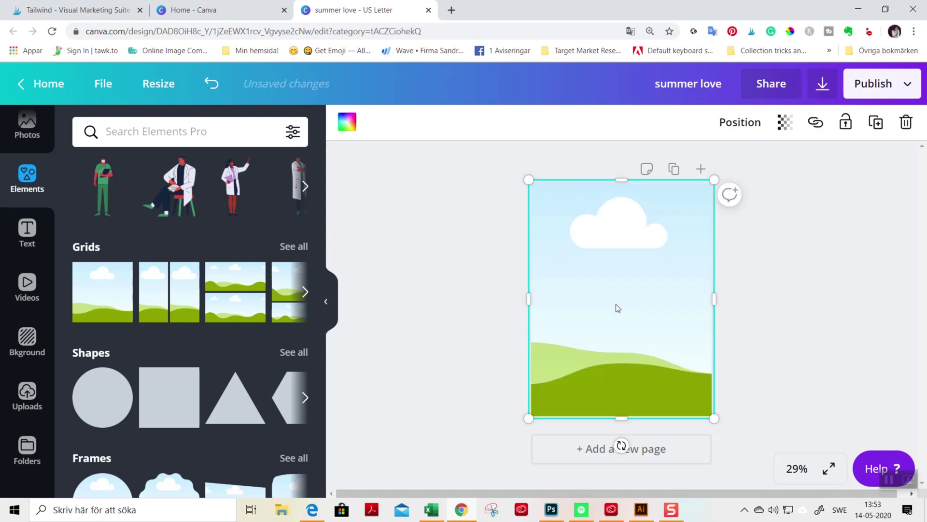
Step: Resize the grid frame into a square and centre it on the page
left_click_drag(529, 180, 596, 254)
left_click_drag(656, 415, 658, 369)
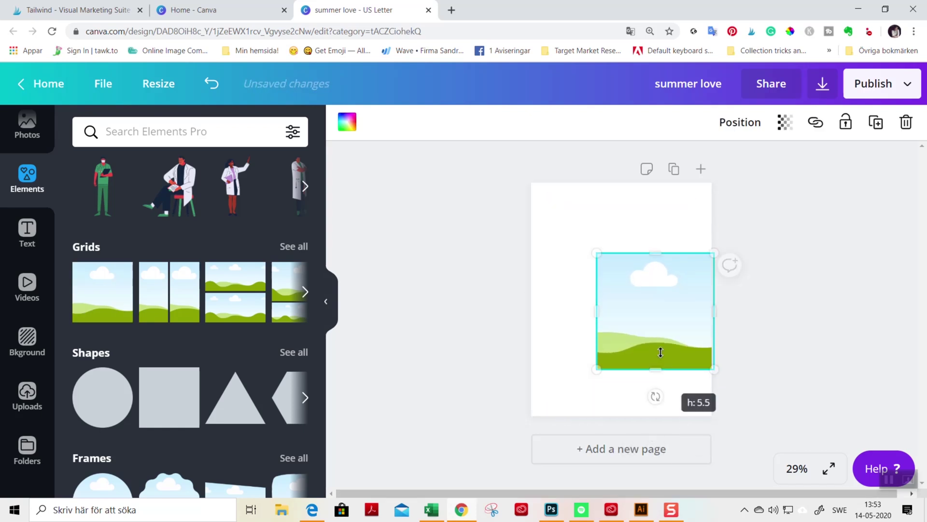
left_click_drag(666, 311, 630, 330)
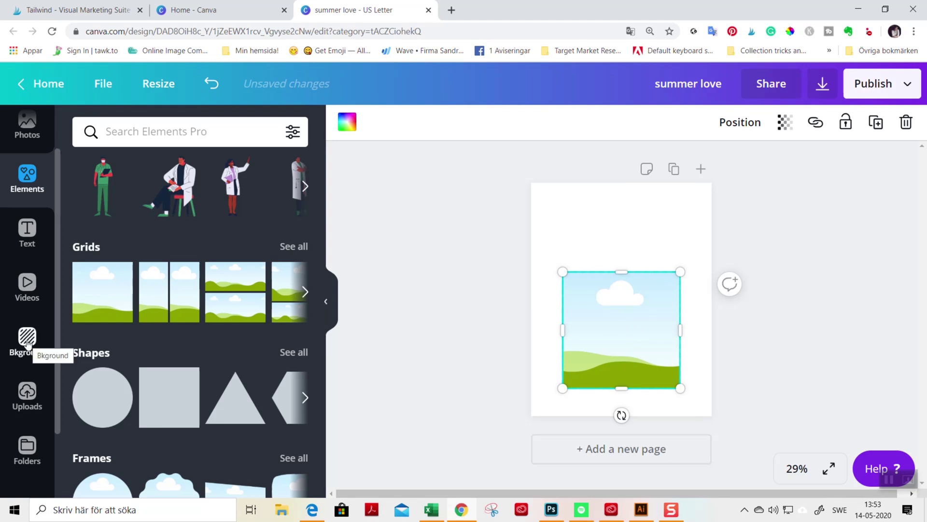
left_click(26, 395)
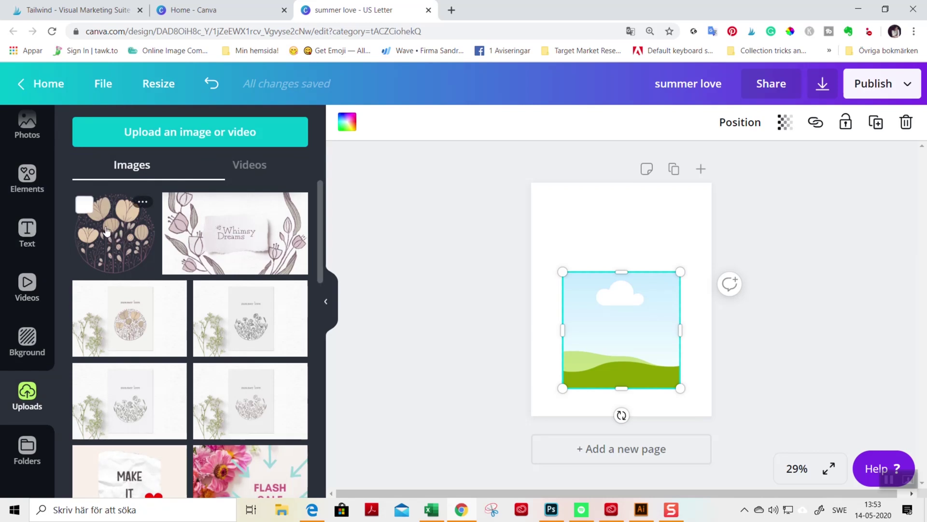
Step: Drop the beige floral circle image into the grid frame and shrink it slightly
left_click_drag(107, 231, 612, 340)
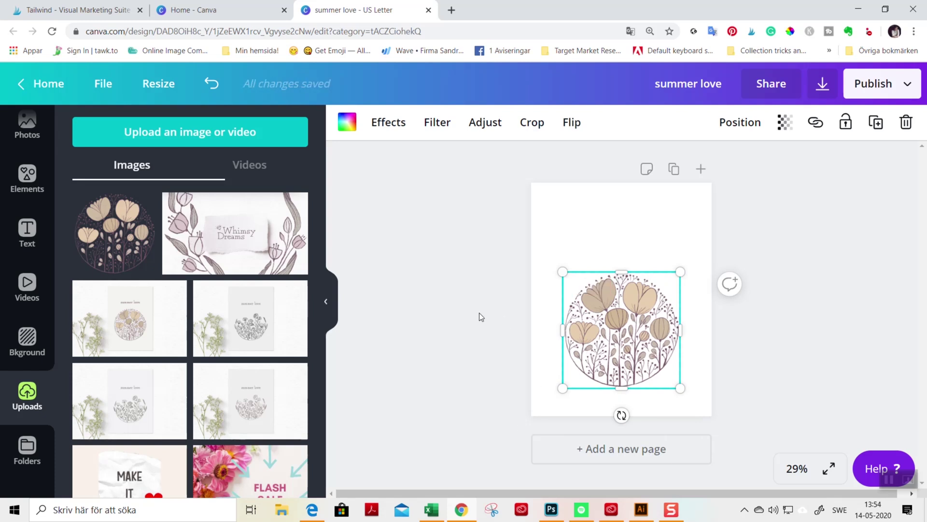
left_click(434, 297)
left_click(633, 345)
left_click_drag(691, 267, 681, 275)
mouse_move(646, 330)
left_mouse_down()
mouse_move(635, 330)
mouse_move(646, 336)
left_mouse_up()
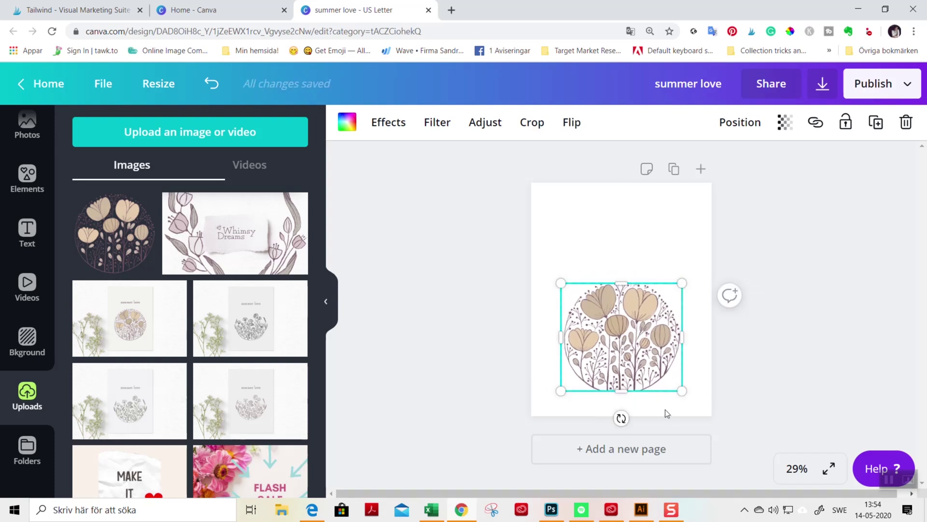
left_click(737, 398)
Step: Stretch the floral image taller and wider, then centre it horizontally on the page
left_click(612, 373)
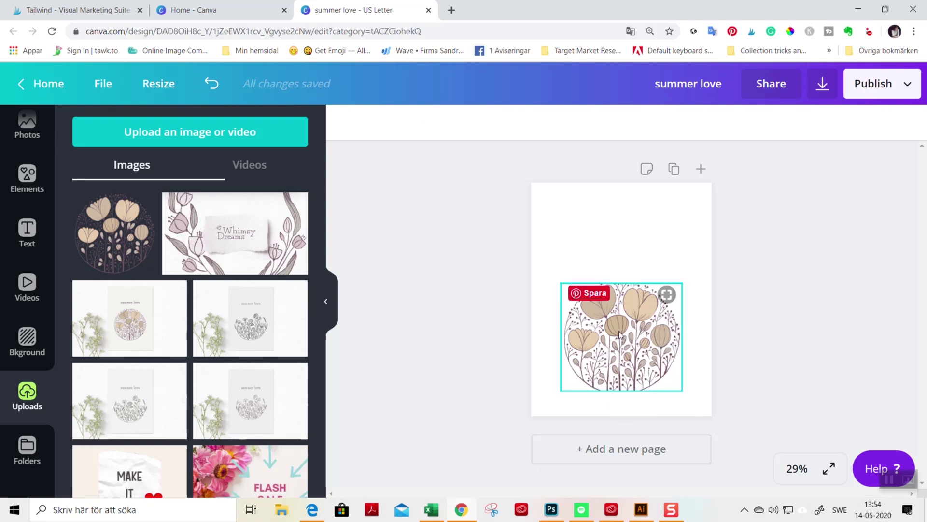
left_click_drag(621, 284, 619, 264)
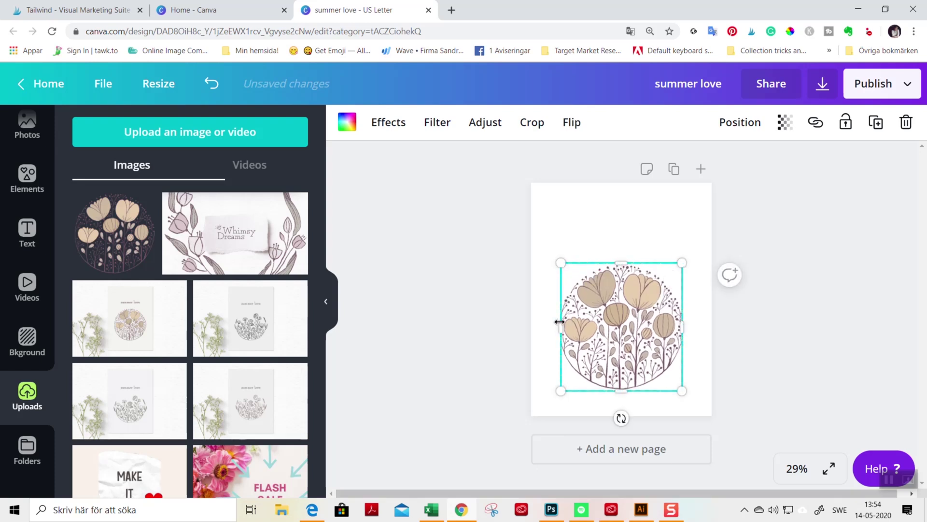
left_click_drag(560, 321, 554, 321)
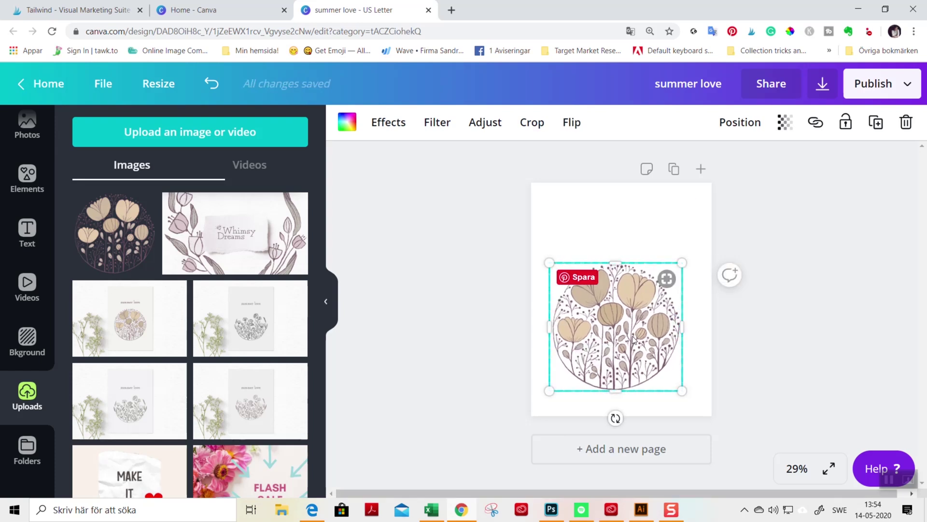
left_click_drag(634, 337, 640, 336)
left_click(743, 386)
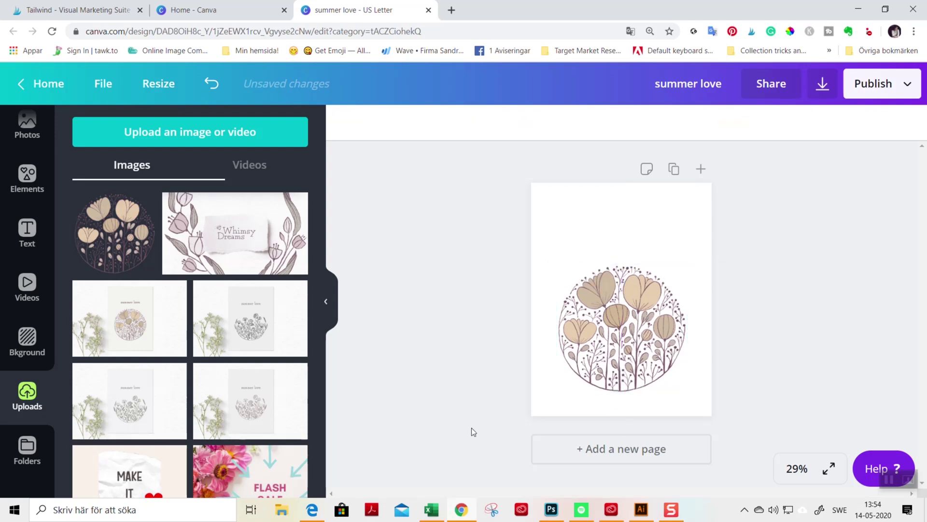
left_click(30, 227)
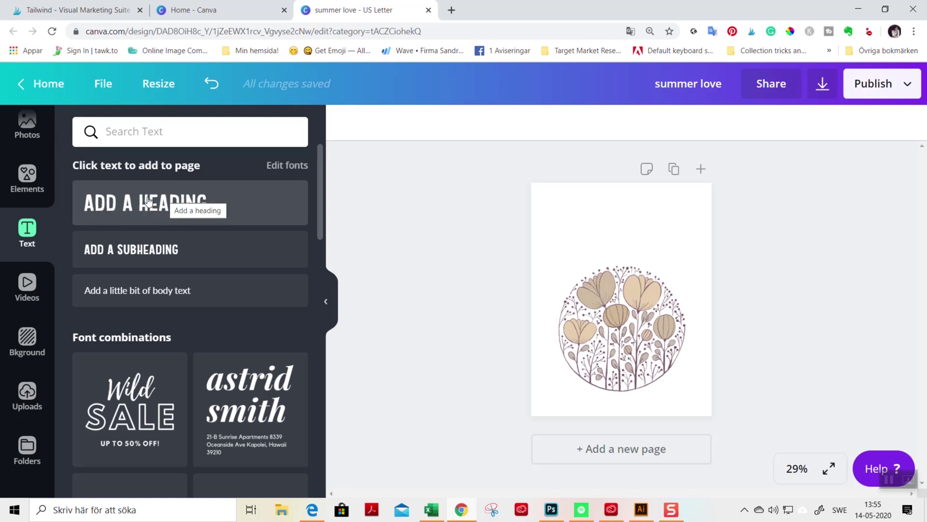
Step: Add an 'Add a heading' text box above the floral circle
left_click_drag(97, 208, 617, 254)
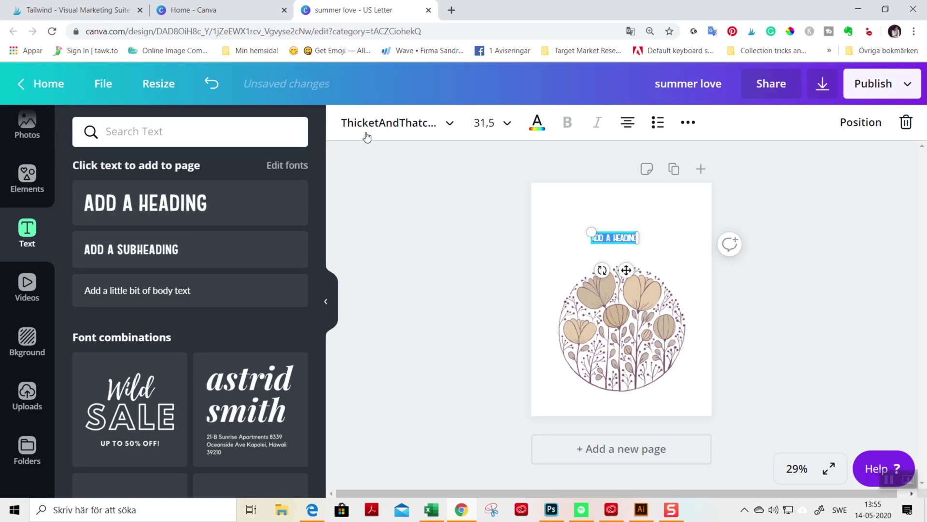
left_click(328, 303)
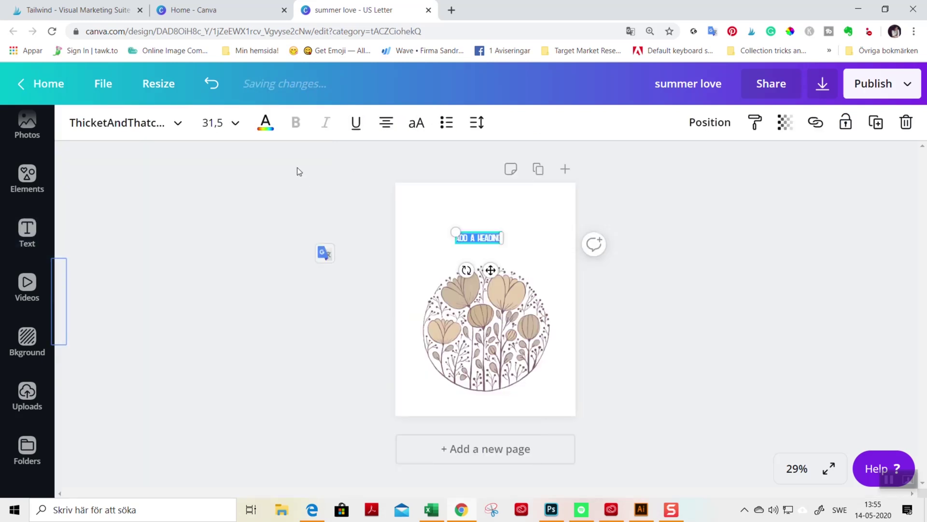
left_click(111, 123)
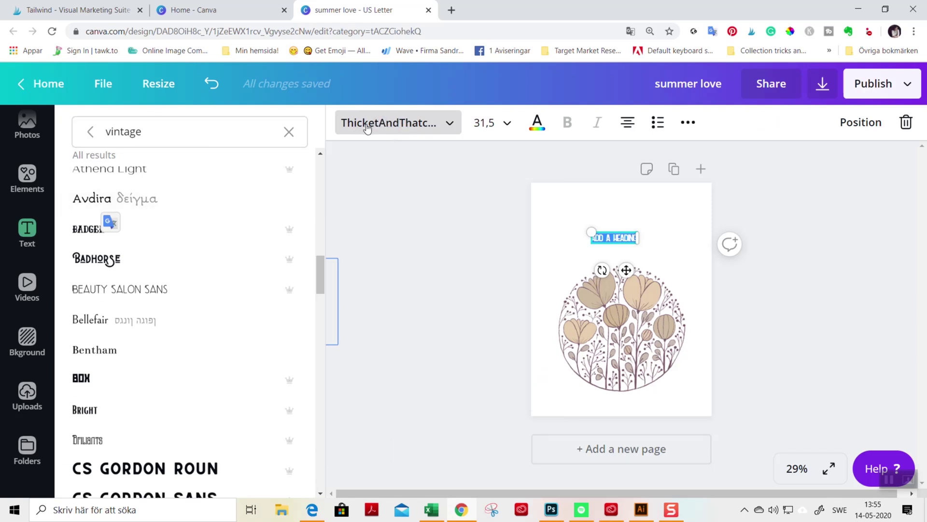
Step: Search the heading's font list for 'vintage'
left_click(449, 123)
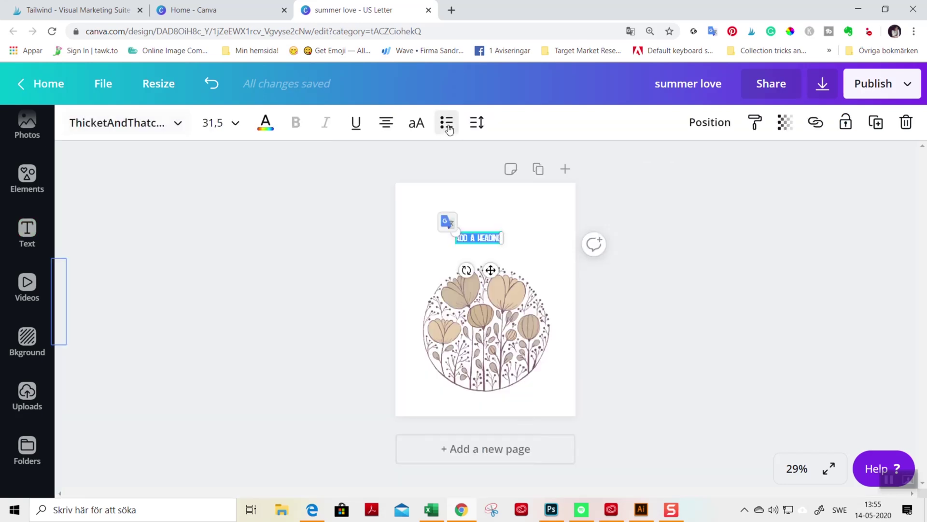
left_click(169, 122)
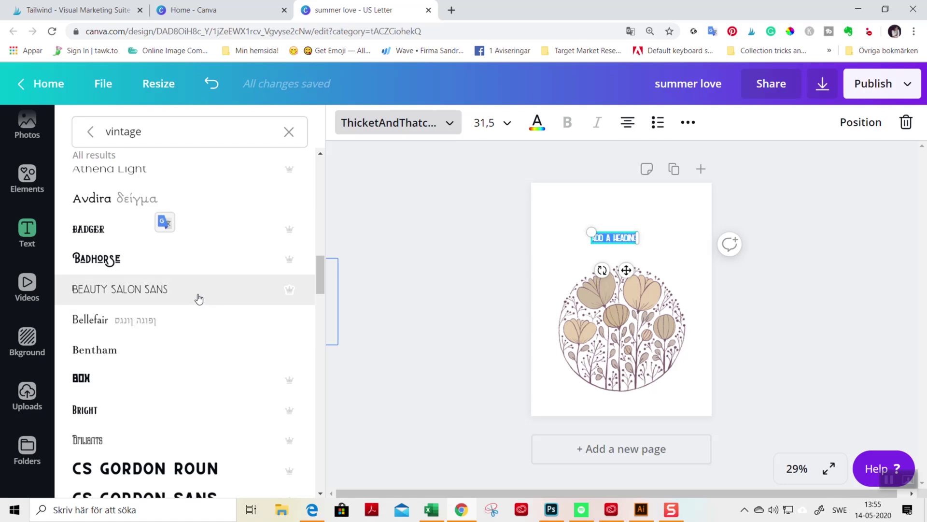
left_click(174, 135)
double_click(120, 137)
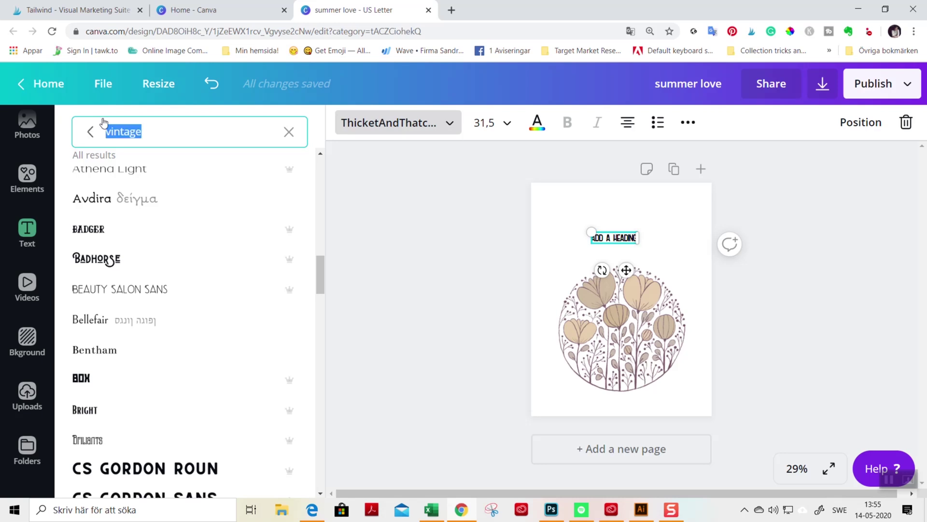
key("BackSpace")
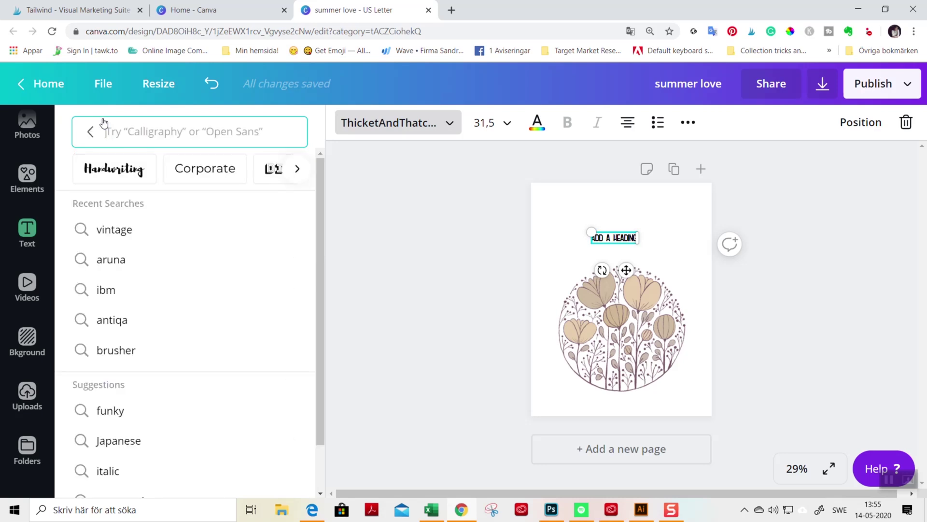
type("vinta")
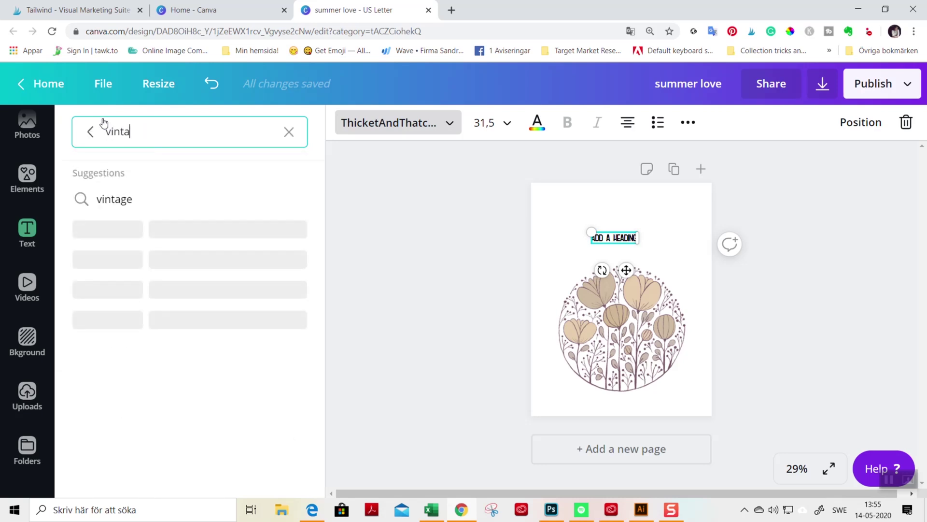
type("ge")
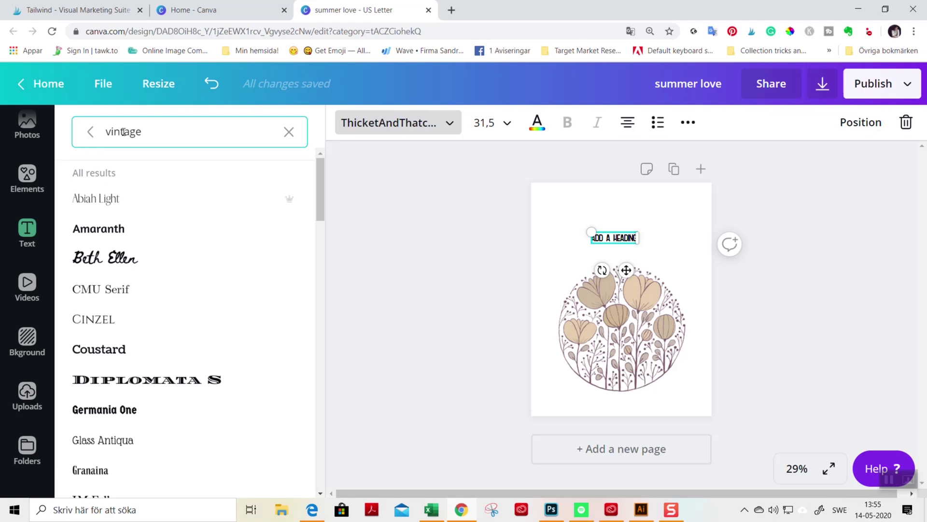
Step: Apply the Badhorse font to the heading and select all its text
scroll(182, 270, "down", 4)
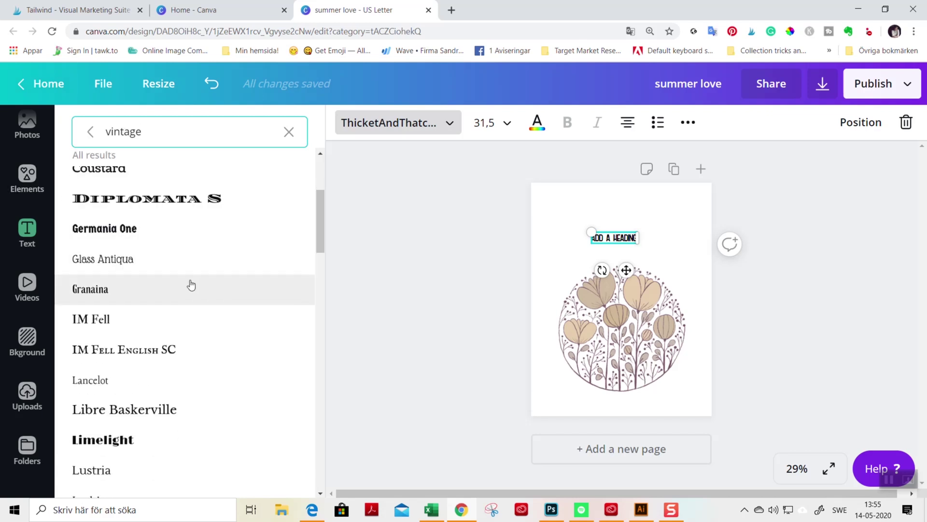
scroll(193, 288, "up", 4)
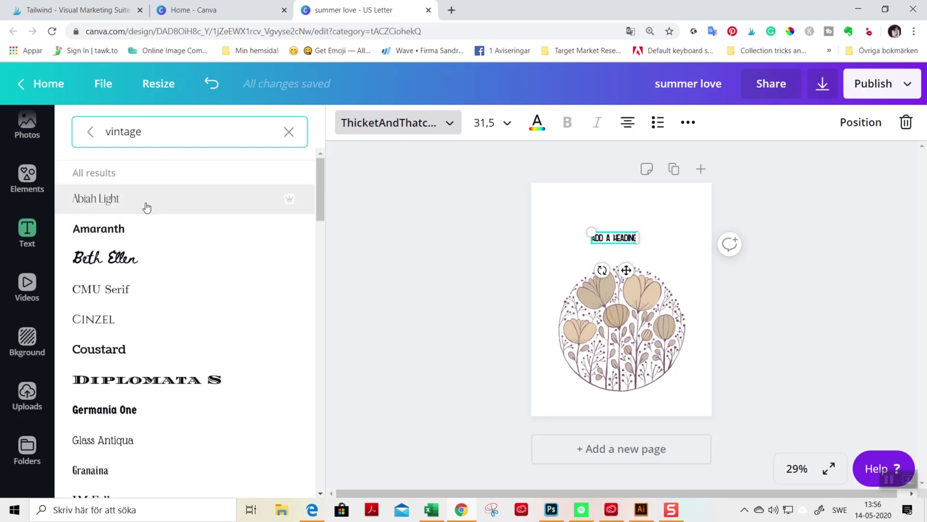
mouse_move(291, 205)
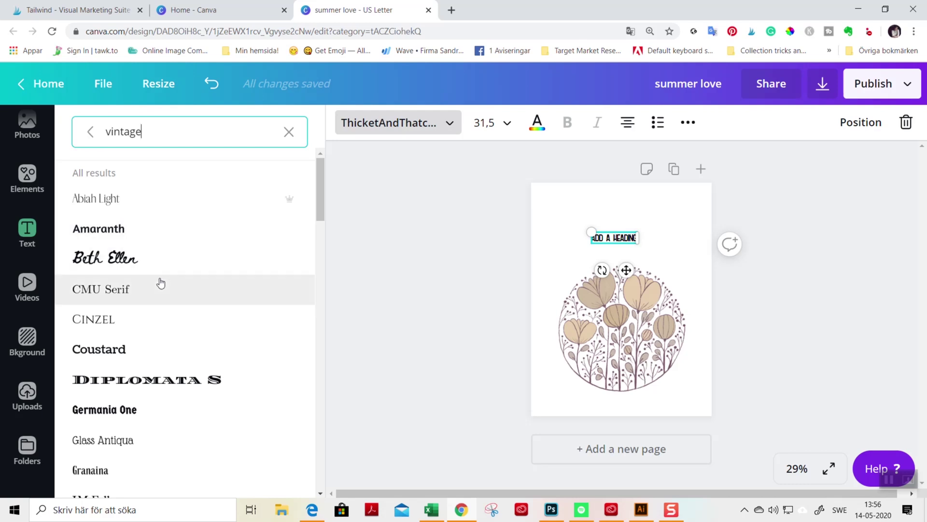
scroll(161, 284, "down", 3)
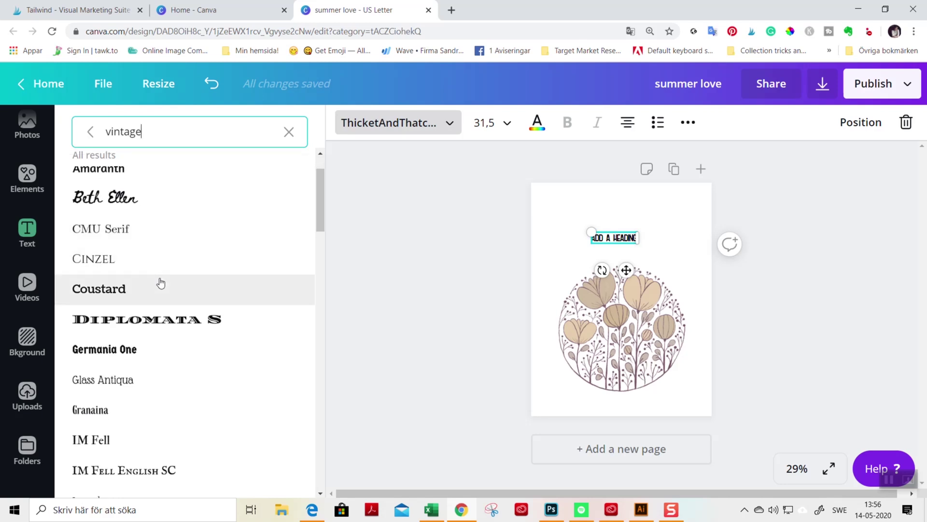
scroll(161, 284, "down", 5)
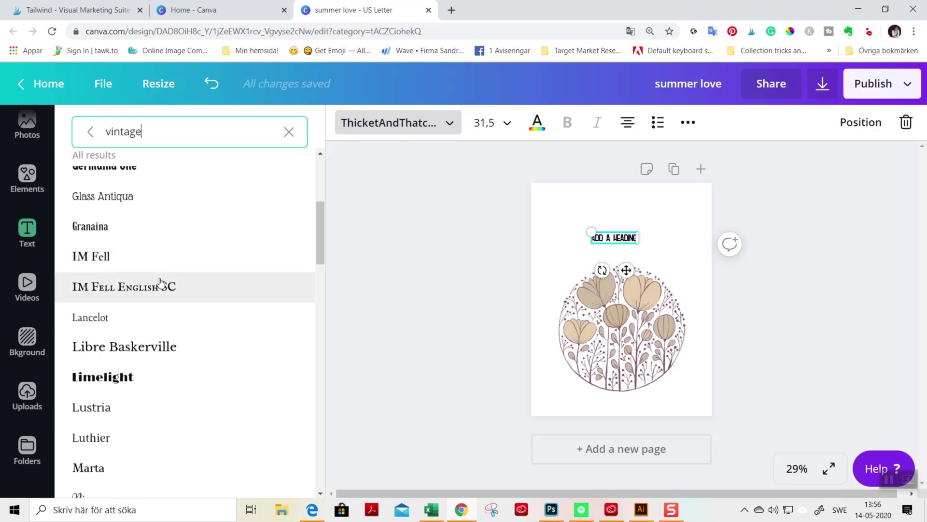
scroll(161, 284, "down", 5)
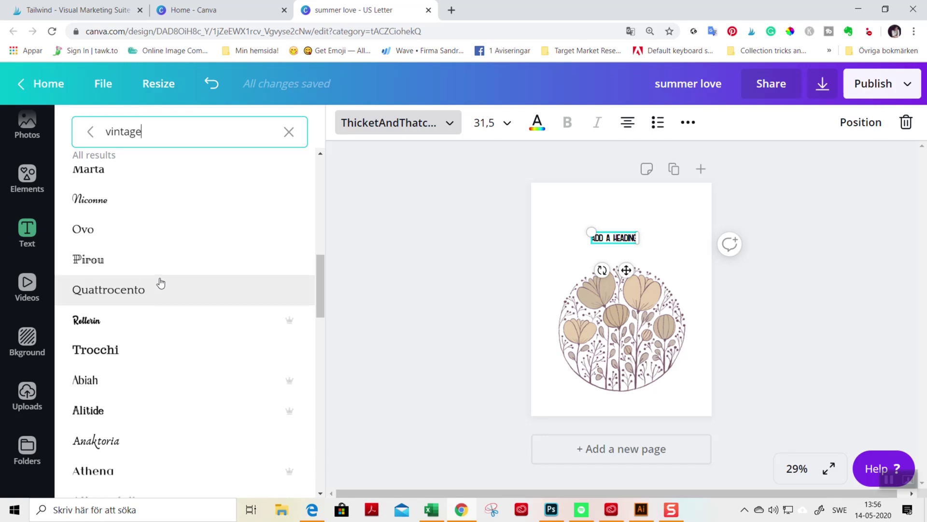
scroll(161, 284, "down", 1)
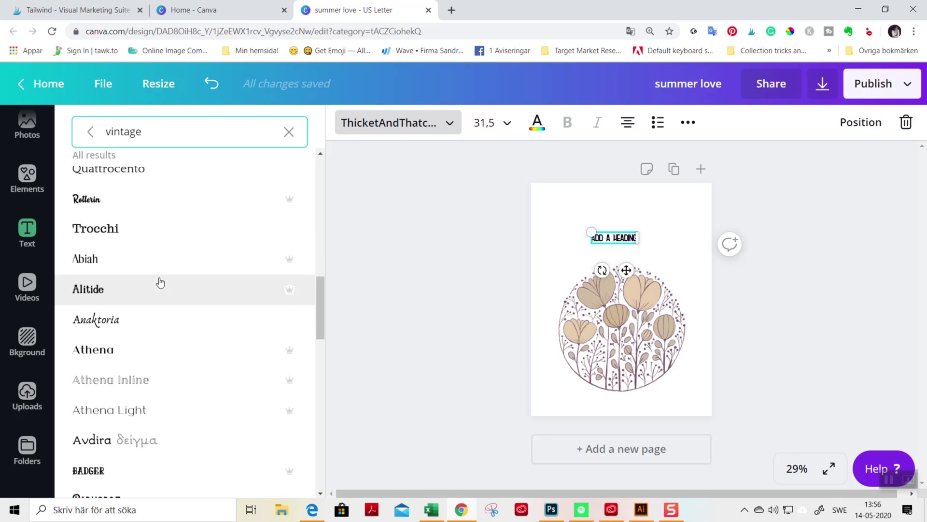
scroll(161, 284, "down", 3)
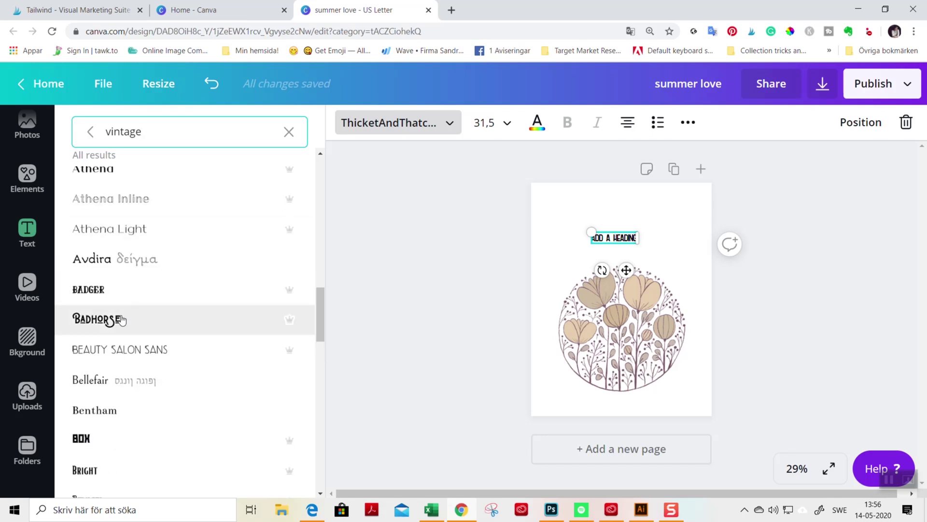
left_click(122, 319)
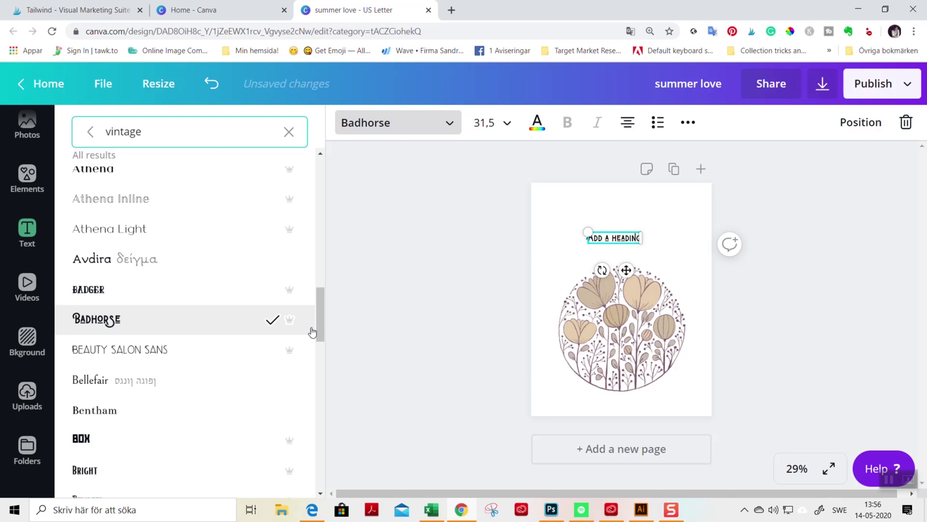
double_click(623, 238)
key("ctrl+a")
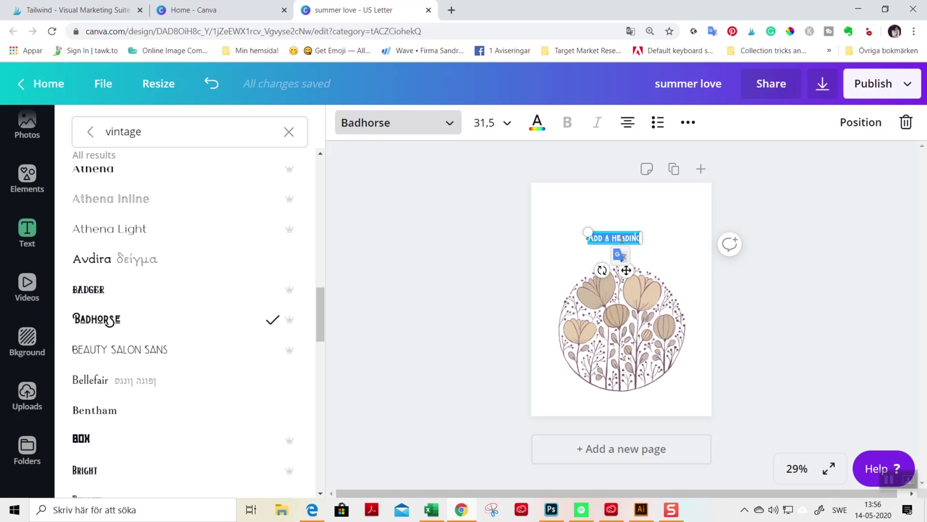
Step: Replace the heading text with 'SUMMER LOVE', correcting the L
type("SUMM")
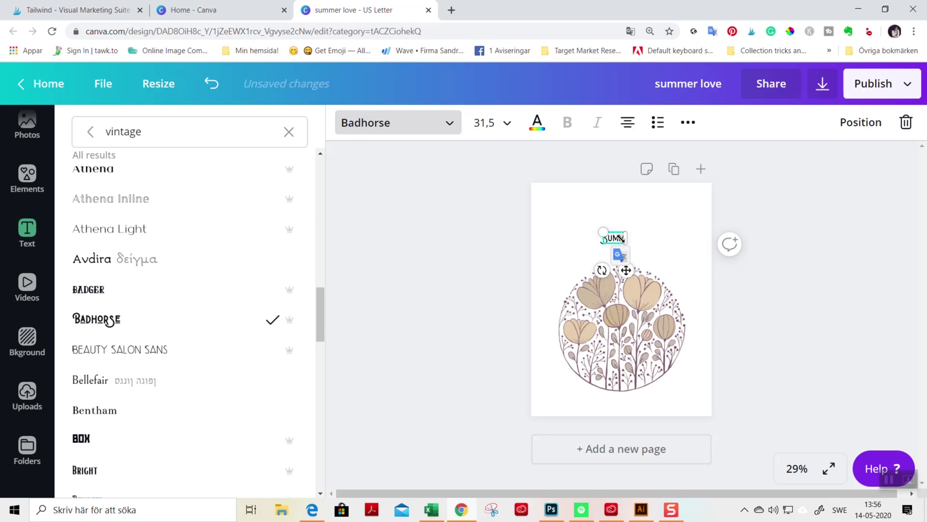
type("ER LOVE")
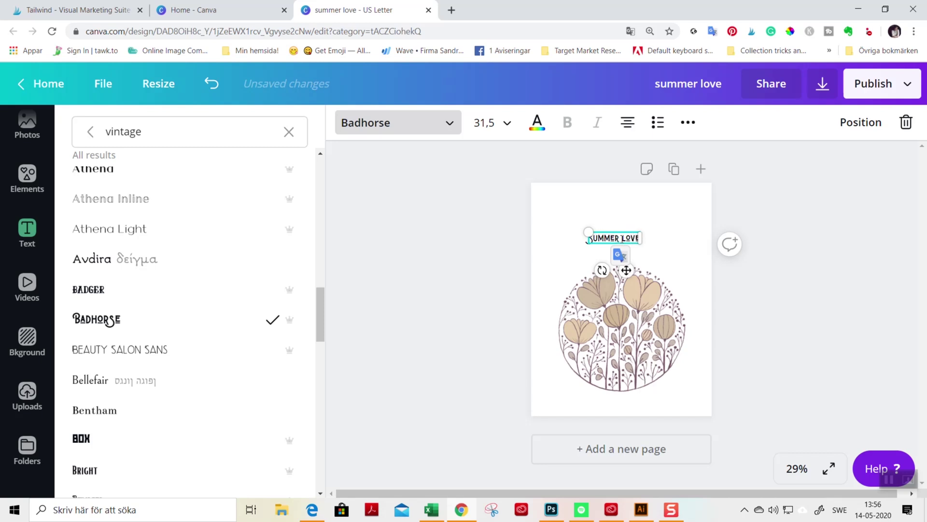
left_click(626, 238)
key("BackSpace")
type("Love")
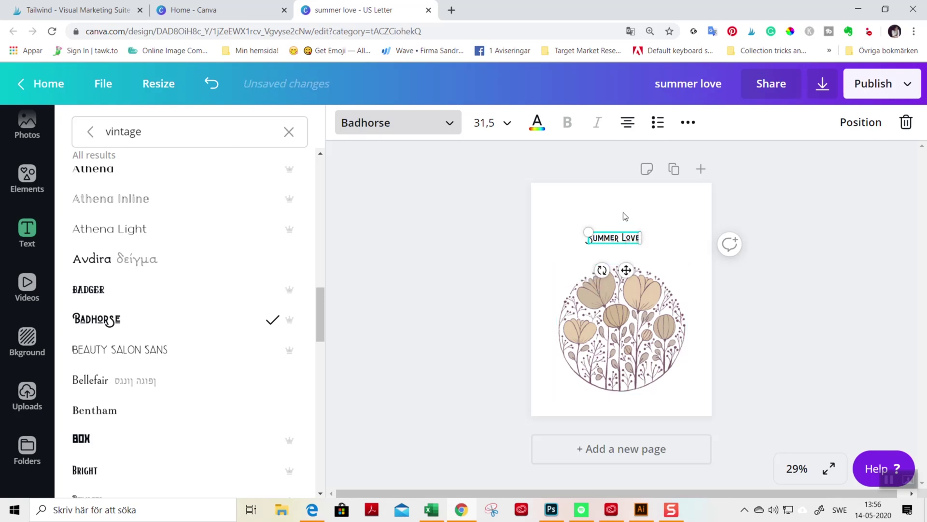
Step: Set the heading to size 42 and centre it horizontally above the circle
left_click(507, 124)
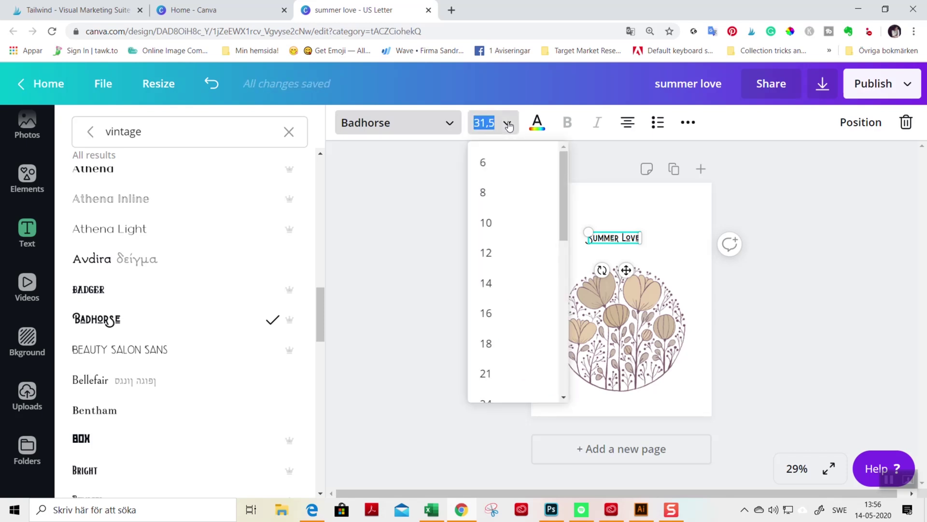
scroll(517, 269, "down", 4)
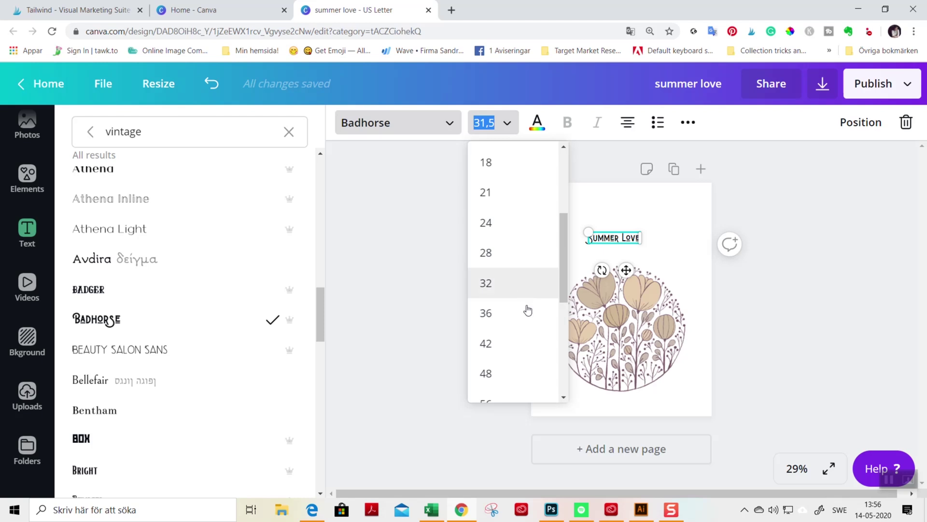
left_click(519, 344)
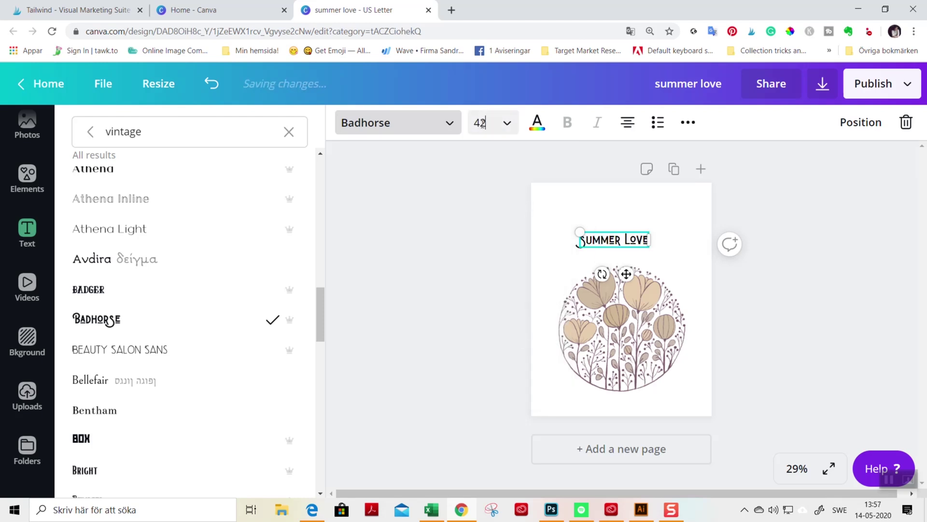
left_click(744, 323)
left_click_drag(478, 240, 492, 238)
left_click(265, 122)
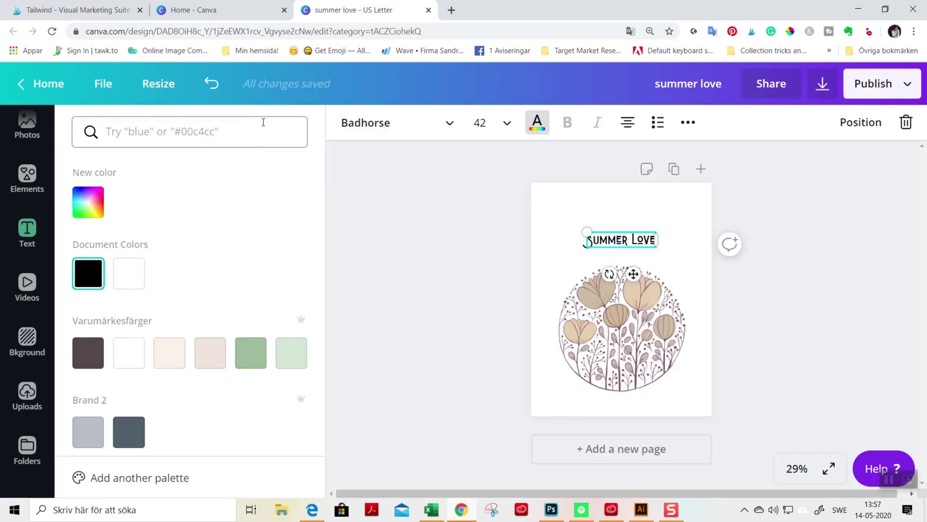
Step: Colour the SUMMER LOVE heading with the dark brown #54494b swatch
left_click(85, 356)
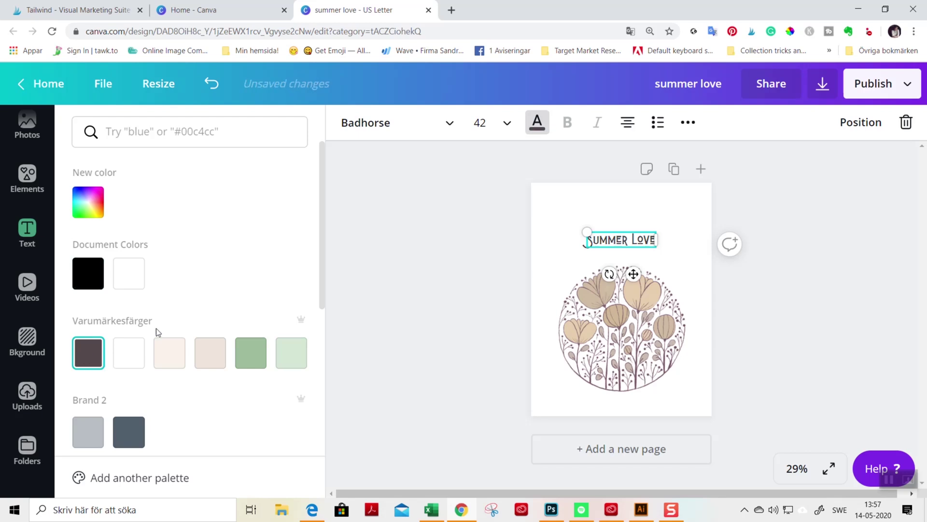
left_click(85, 216)
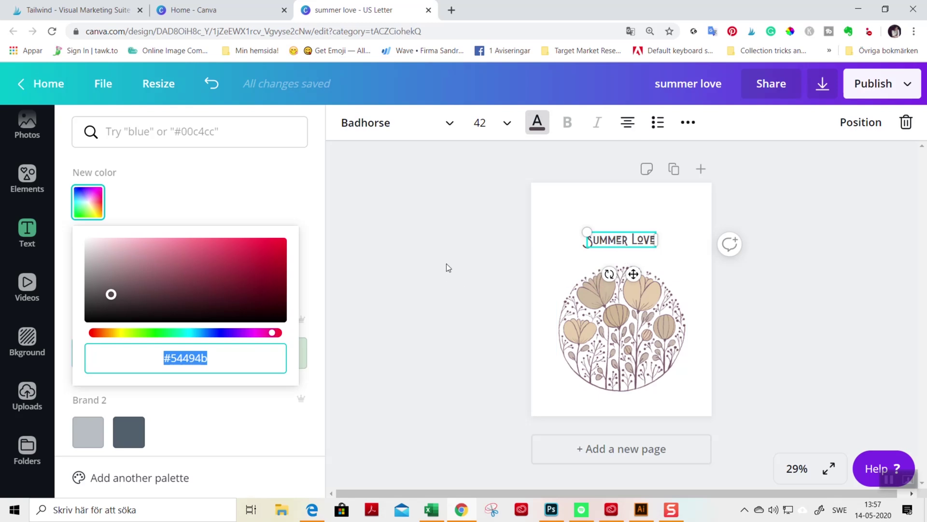
key("Escape")
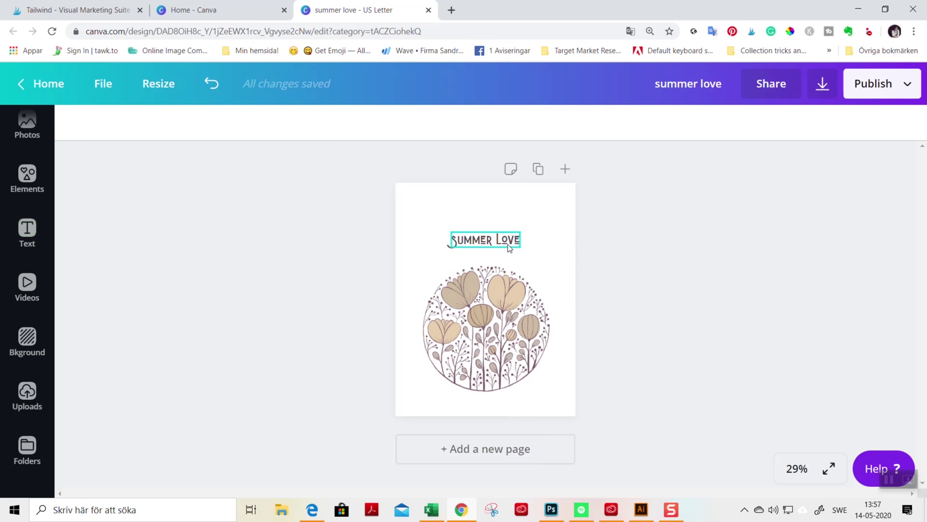
Step: Nudge the heading and floral circle along the centre guide, then select both together
left_click(495, 241)
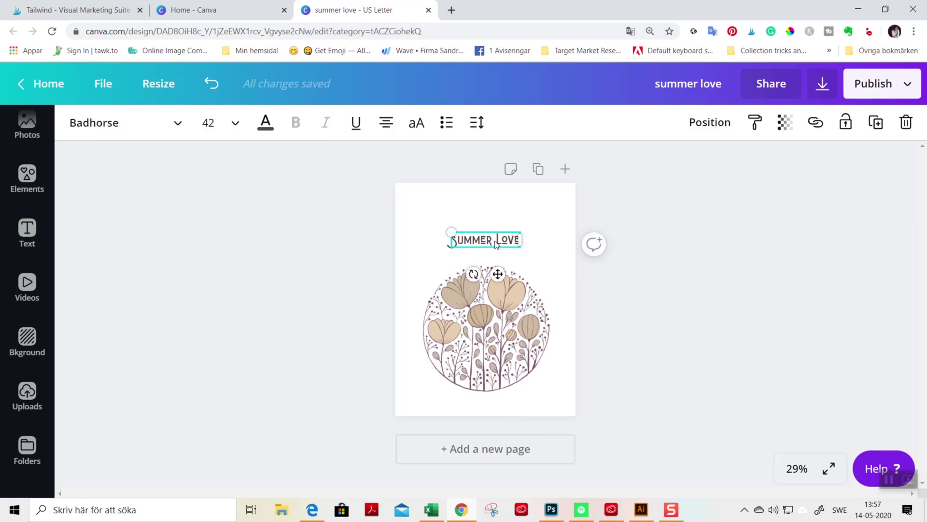
left_click_drag(495, 242, 495, 240)
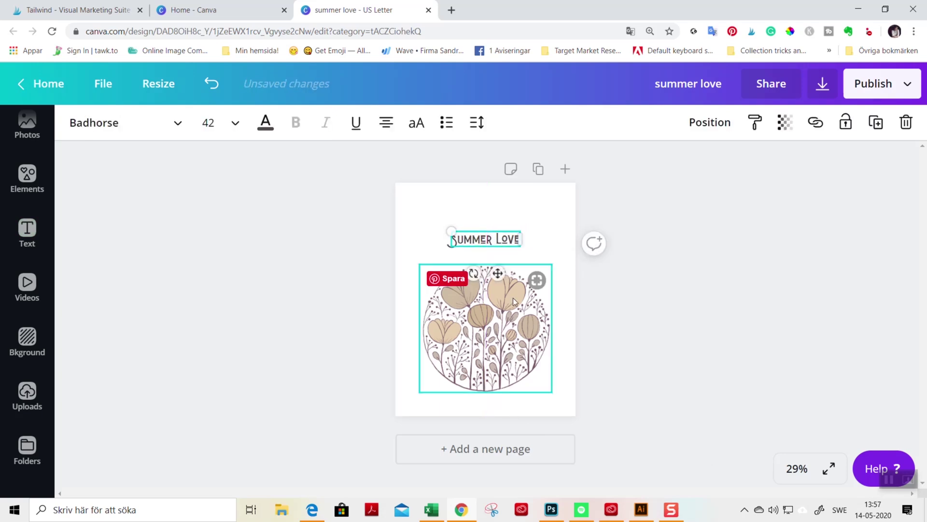
left_click_drag(513, 298, 512, 299)
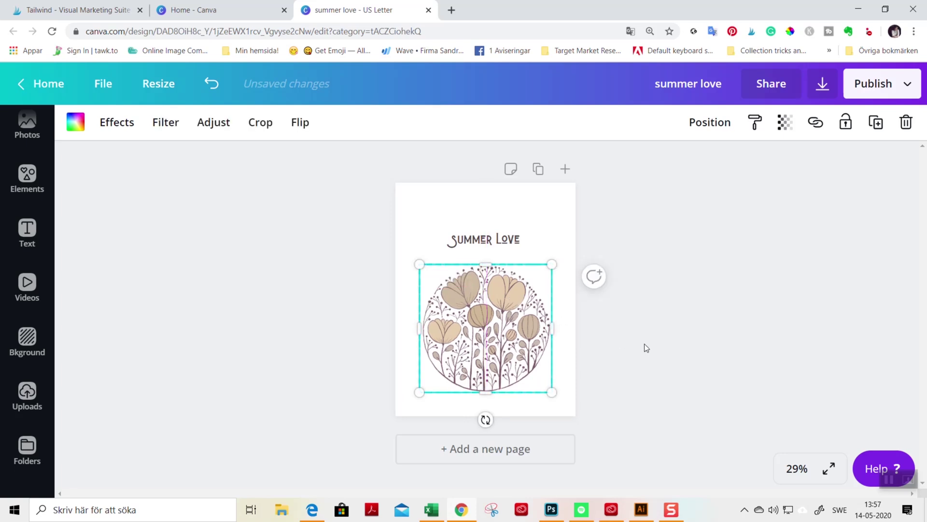
left_click(508, 247)
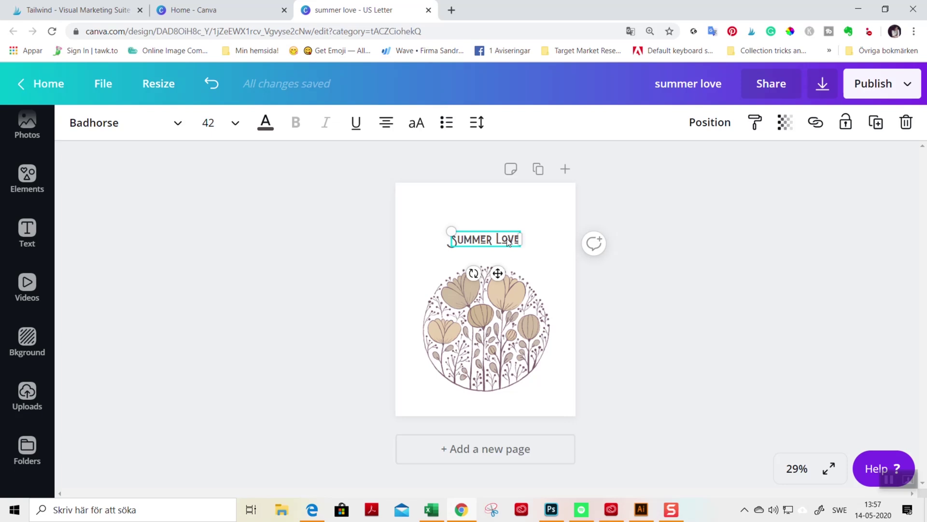
left_click(509, 297, "shift")
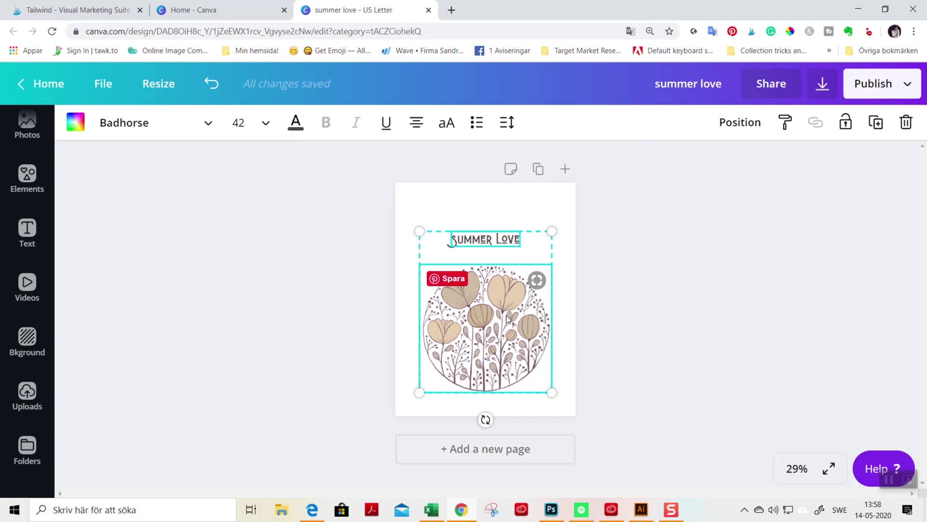
Step: Move the heading and circle up together, shrink them, and recentre on the page
left_click_drag(509, 301, 508, 288)
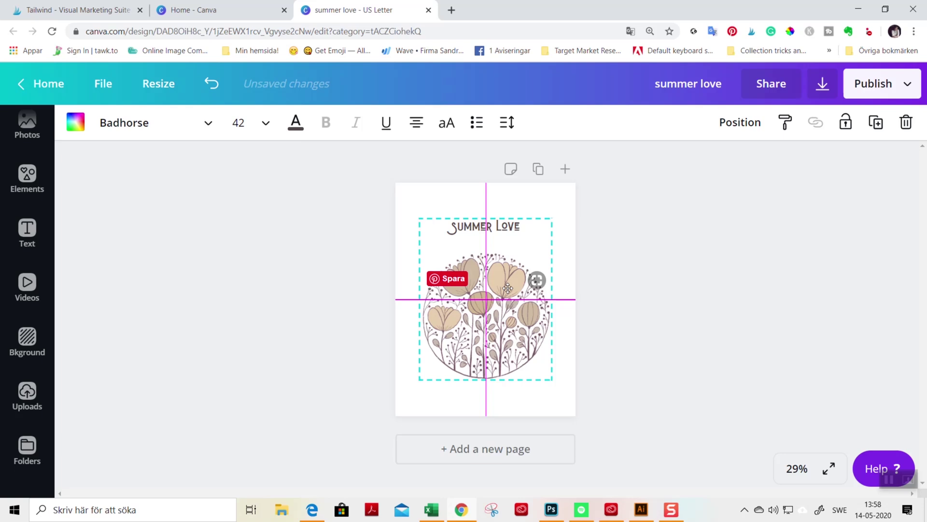
left_click_drag(508, 288, 508, 291)
left_click_drag(551, 217, 542, 225)
left_click_drag(506, 286, 511, 279)
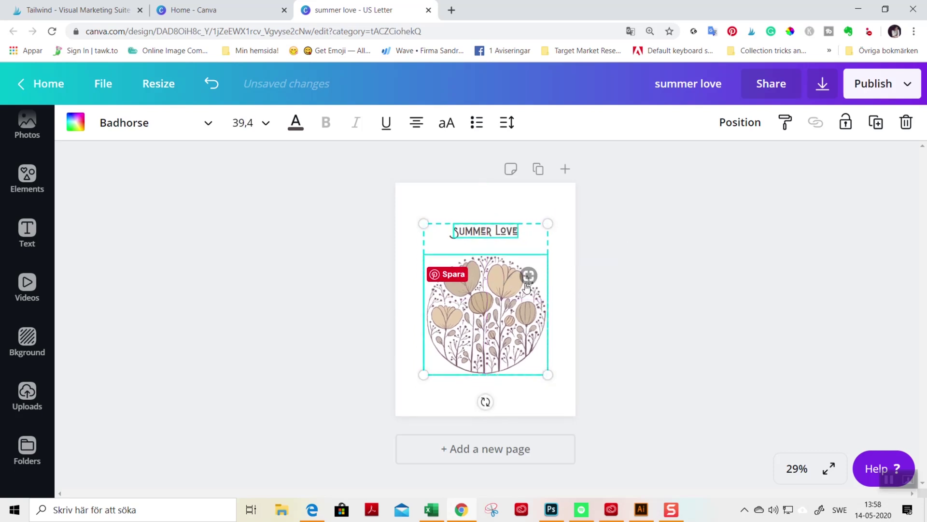
Step: Reselect the heading and circle and shift them slightly lower together
left_click(664, 329)
left_click(517, 302)
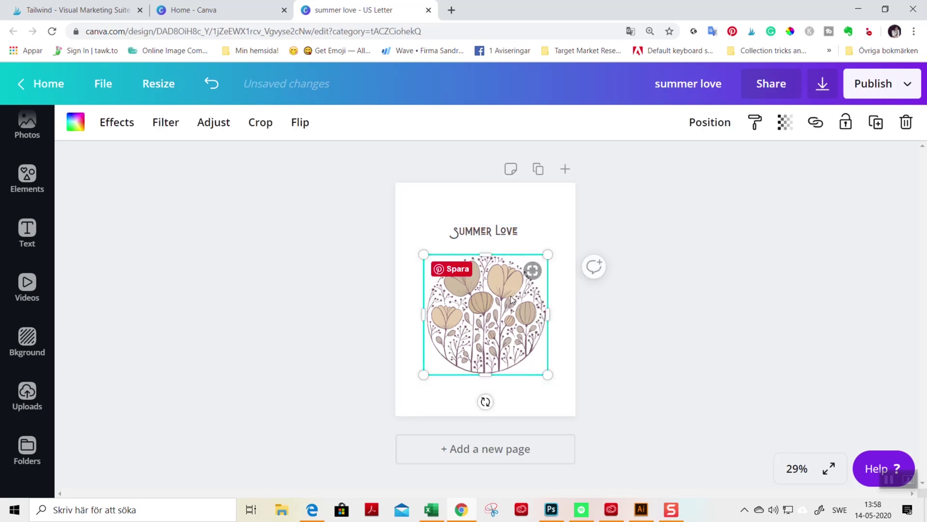
left_click(503, 232, "shift")
left_click_drag(503, 232, 503, 238)
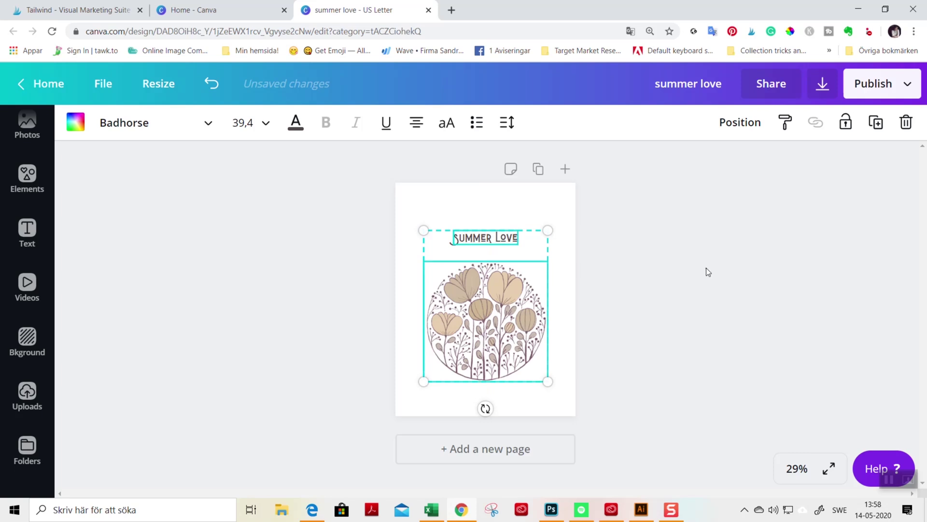
left_click(702, 287)
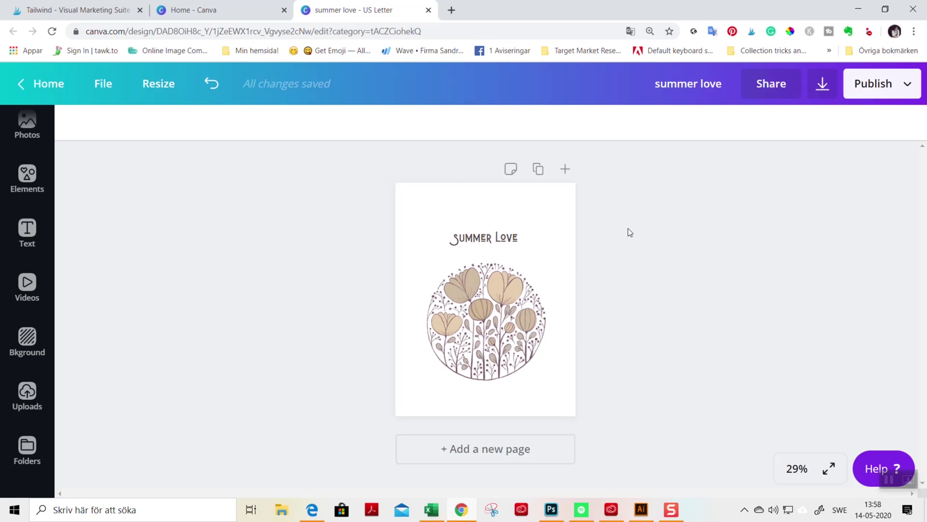
Step: Enlarge the title and floral circle together and centre the group on the page
left_click(531, 275)
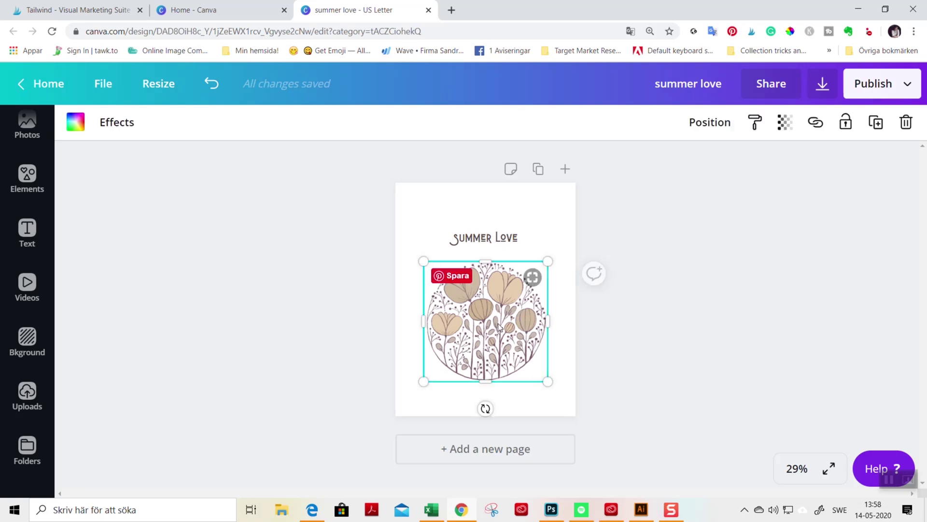
left_click(497, 237, "shift")
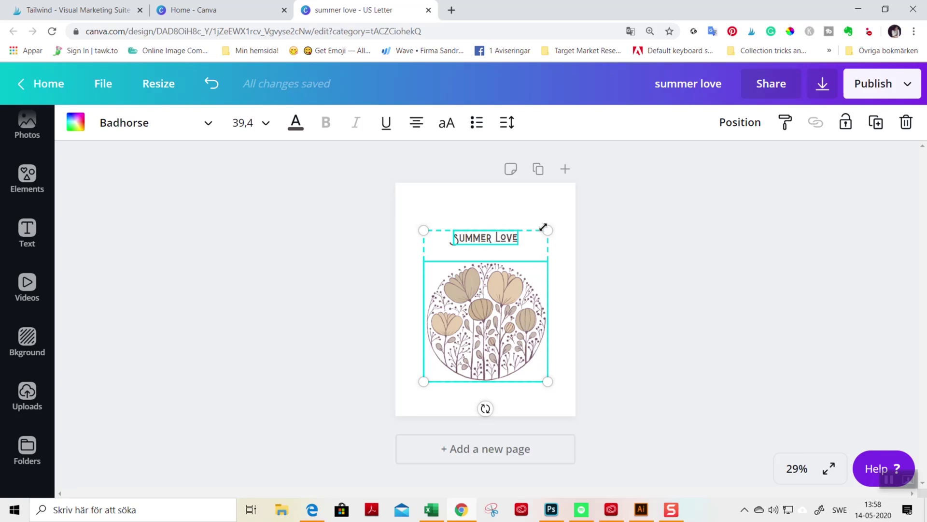
left_click_drag(548, 231, 590, 194)
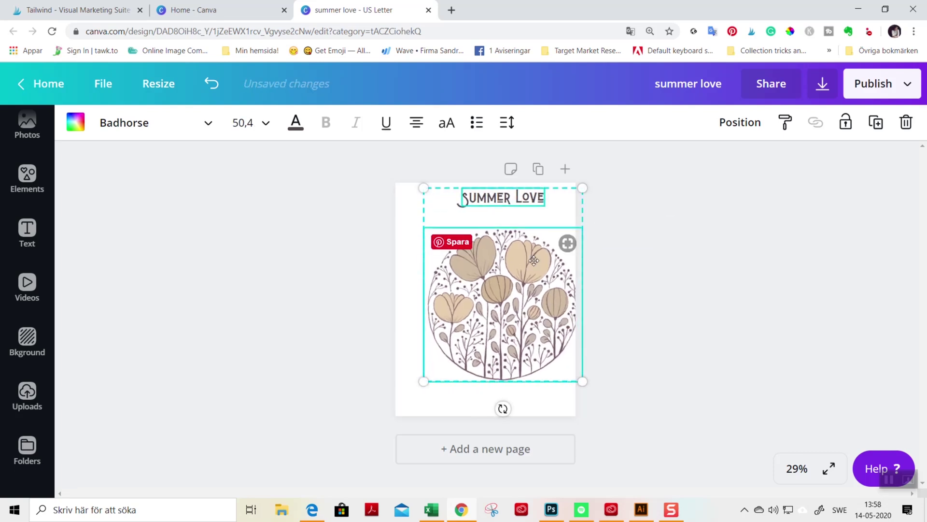
left_click_drag(534, 261, 525, 276)
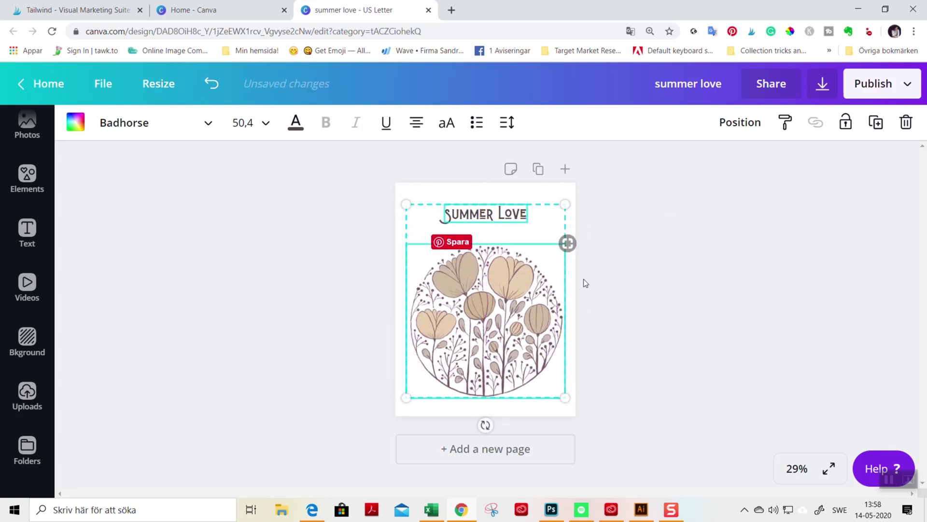
left_click(697, 314)
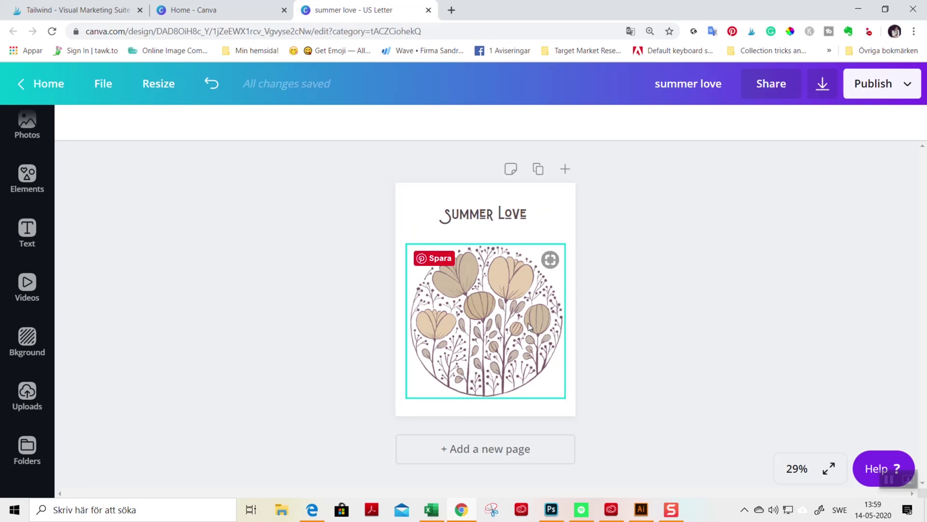
Step: Shrink the group to about 6.2 by 7.6 and move it higher
left_click(512, 282)
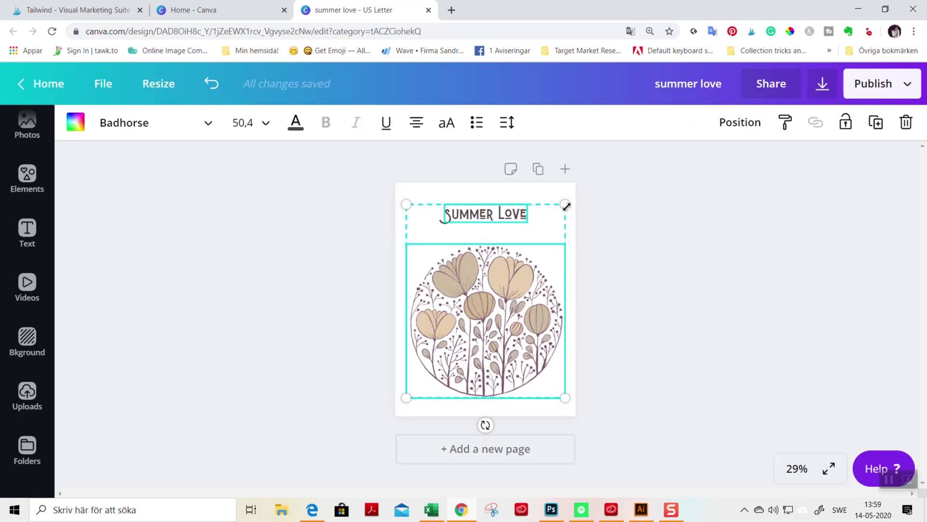
left_click_drag(563, 203, 528, 250)
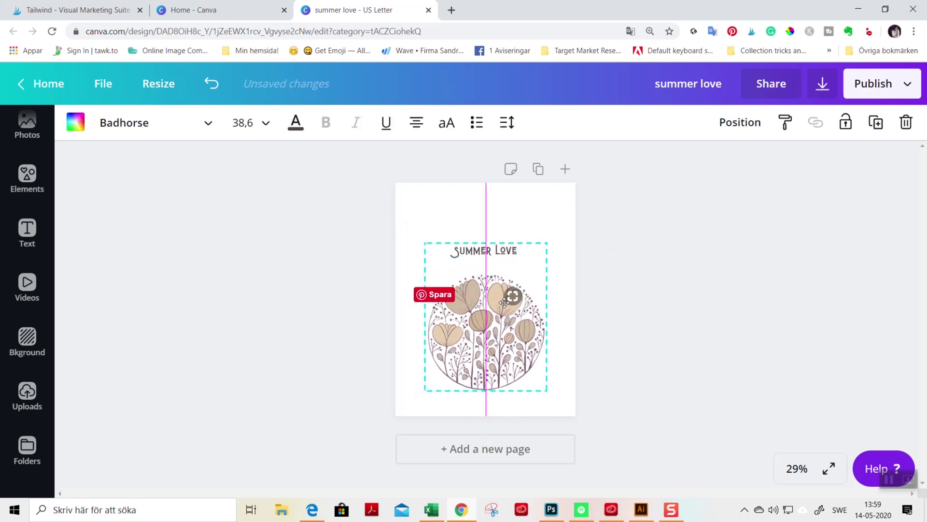
mouse_move(504, 302)
left_mouse_down()
mouse_move(506, 289)
mouse_move(506, 299)
left_mouse_up()
left_click(640, 311)
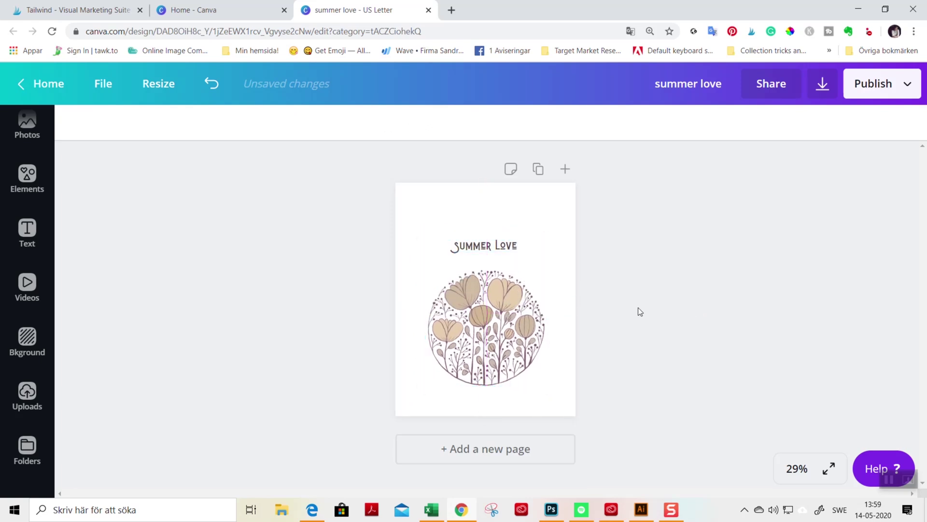
Step: Nudge the floral circle and the Summer Love title slightly up, each on its own
left_click(507, 267)
left_click(496, 249)
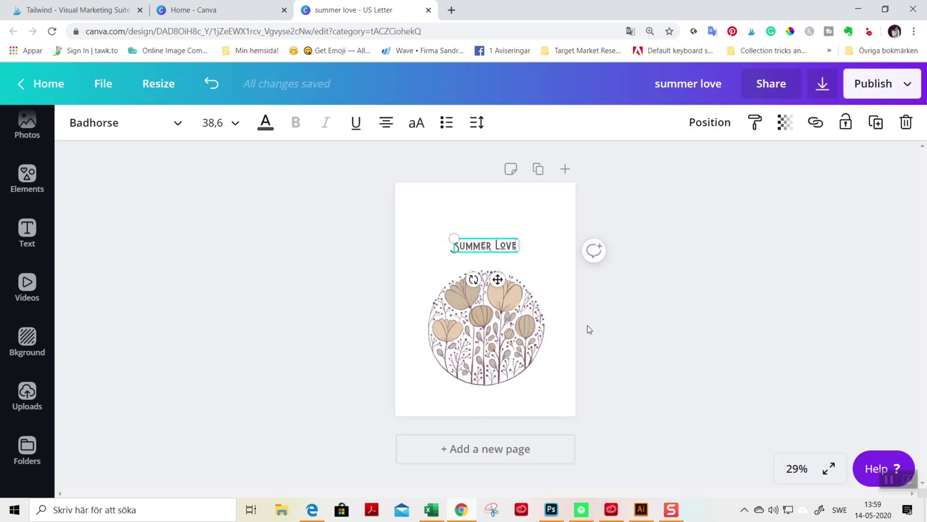
left_click(507, 344)
left_click_drag(507, 344, 506, 338)
left_click(674, 355)
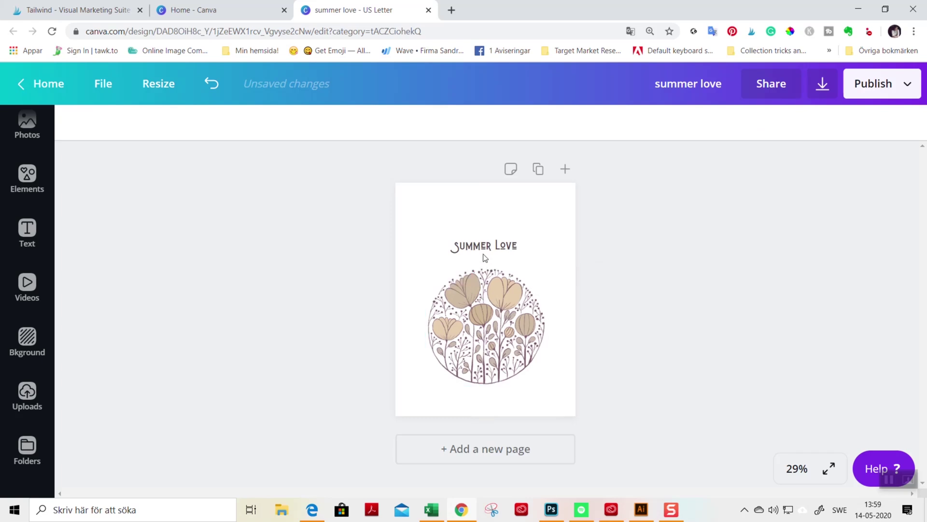
left_click_drag(484, 249, 484, 245)
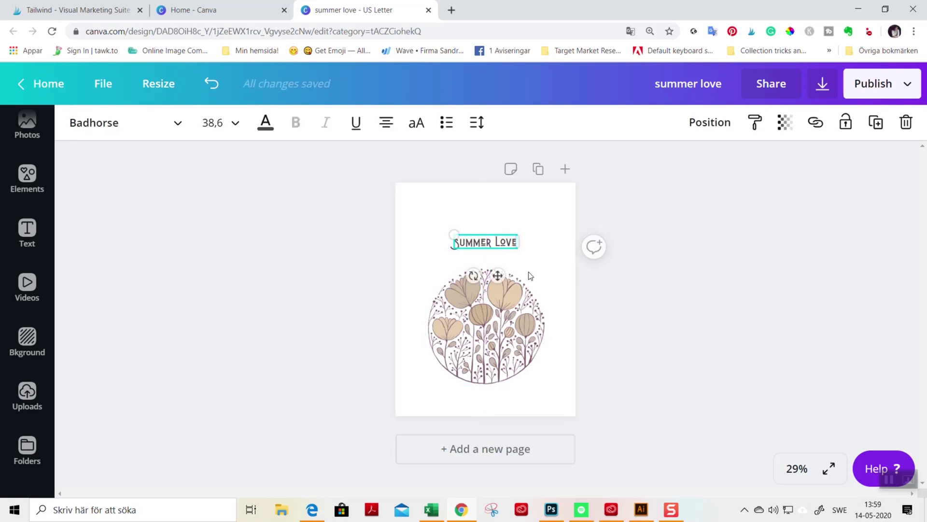
left_click(701, 353)
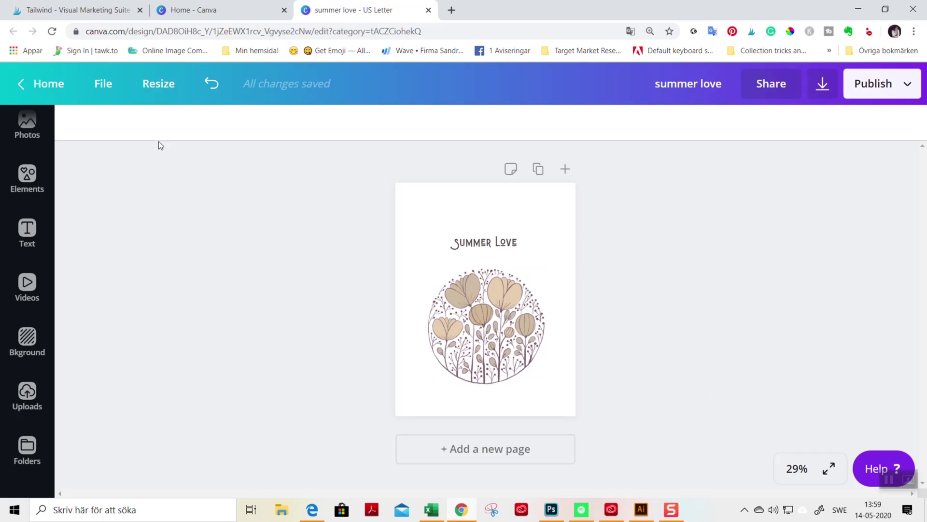
Step: Show the print bleed and move the title and flower together to page centre
left_click(104, 95)
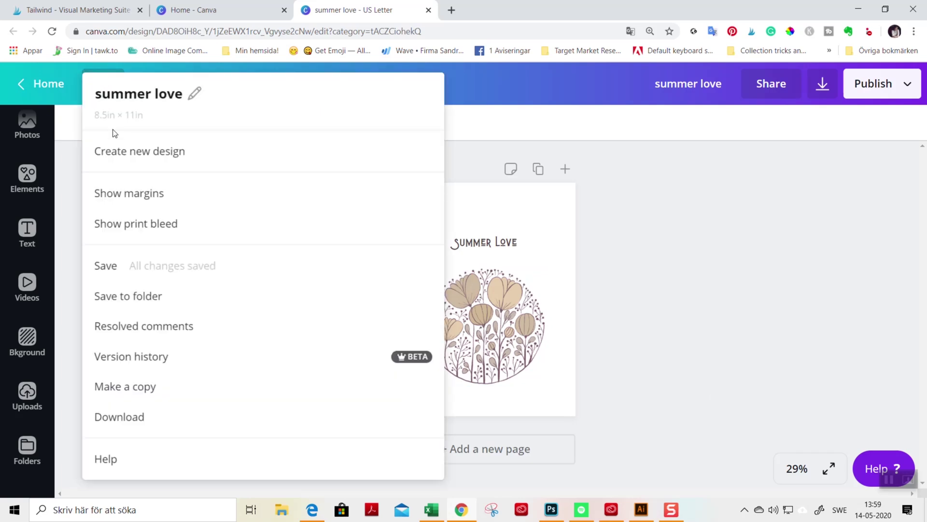
left_click(140, 224)
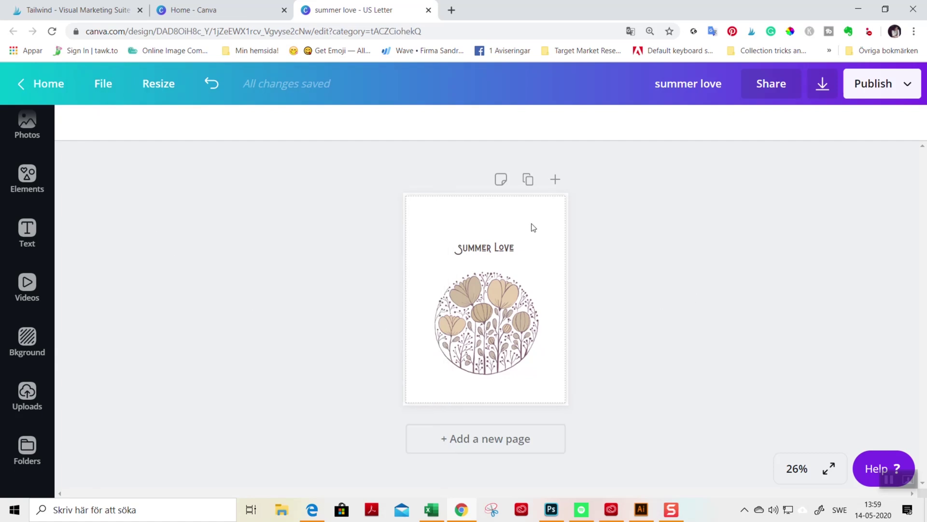
left_click(510, 249)
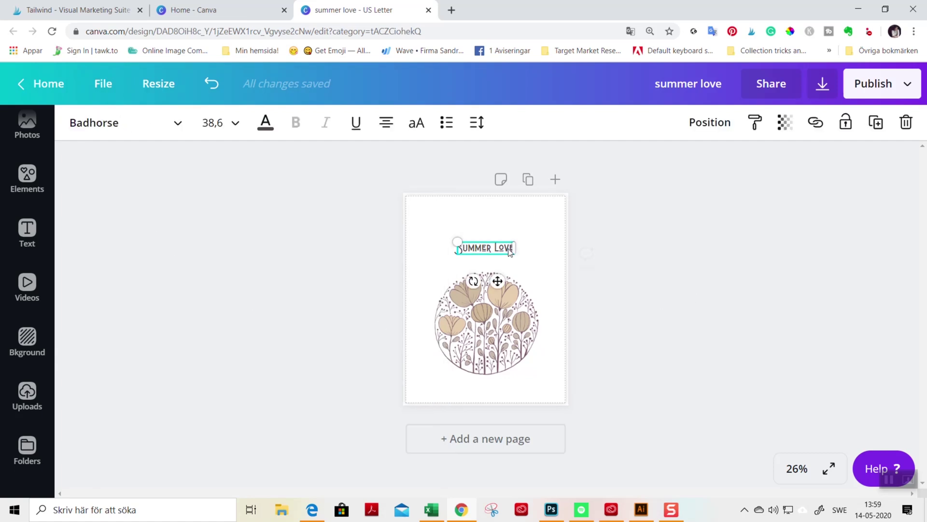
left_click(508, 323, "shift")
left_click_drag(508, 323, 508, 313)
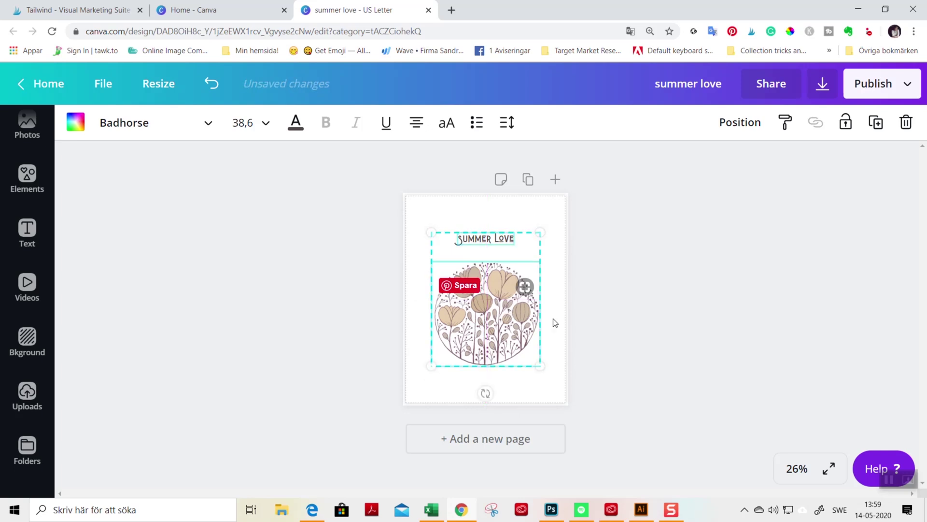
left_click(720, 345)
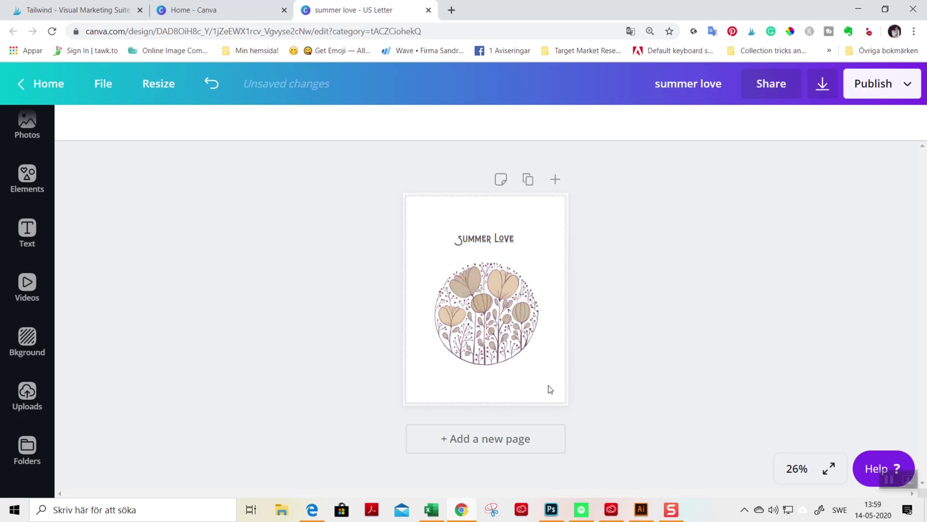
Step: Lower the flower image and the title slightly to finalise their spacing
left_click_drag(523, 267, 523, 276)
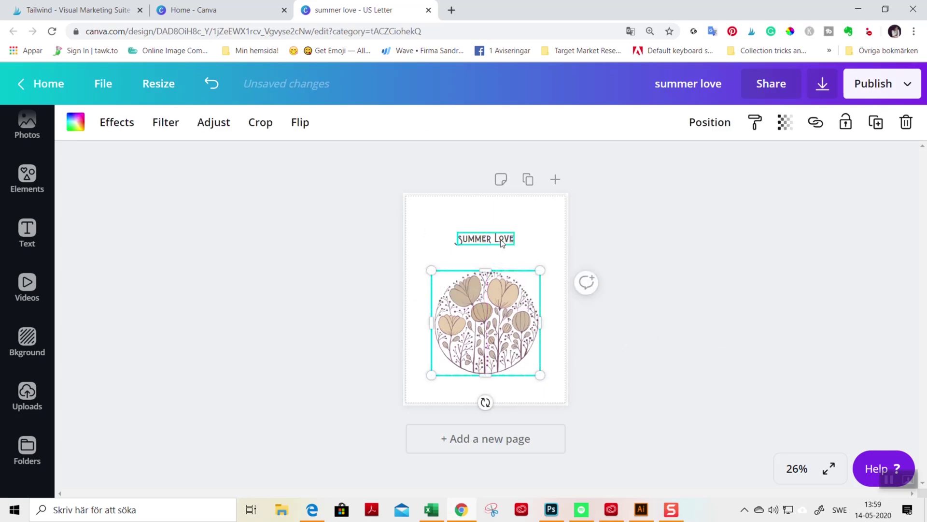
left_click_drag(502, 243, 502, 249)
left_click(674, 304)
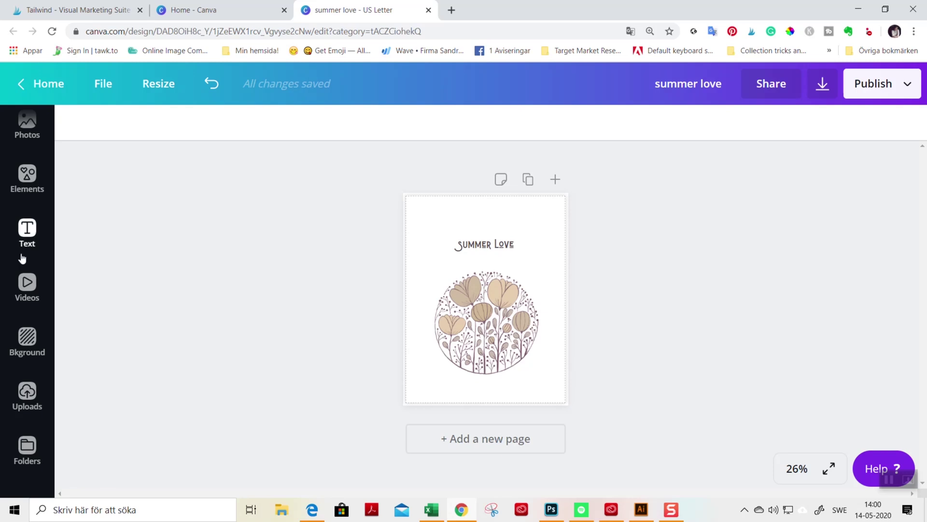
left_click(38, 172)
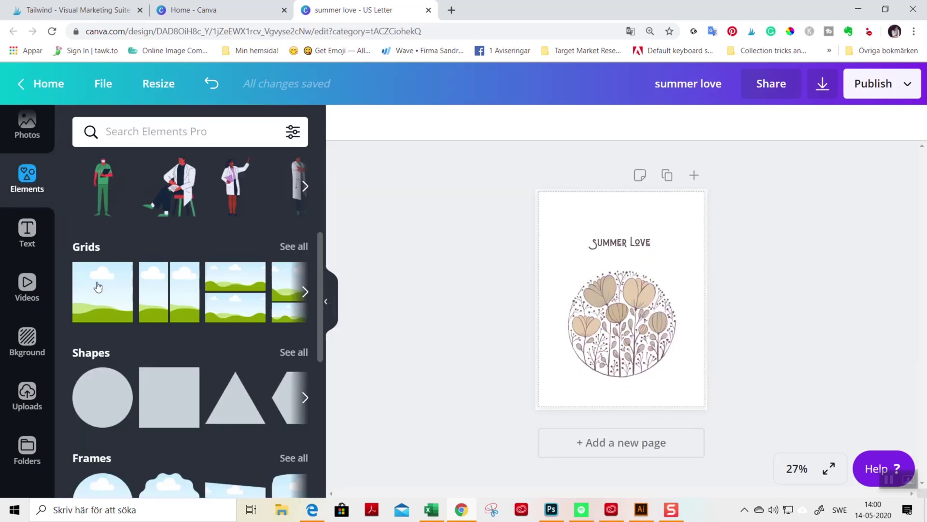
Step: Drop a sky-and-hills grid onto the page and make the page background pale cream
left_click_drag(123, 290, 564, 218)
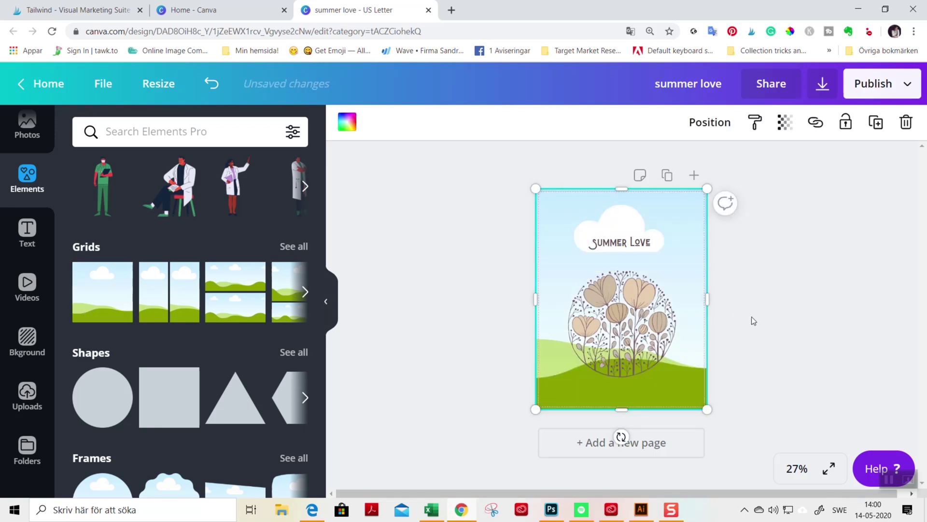
left_click(326, 301)
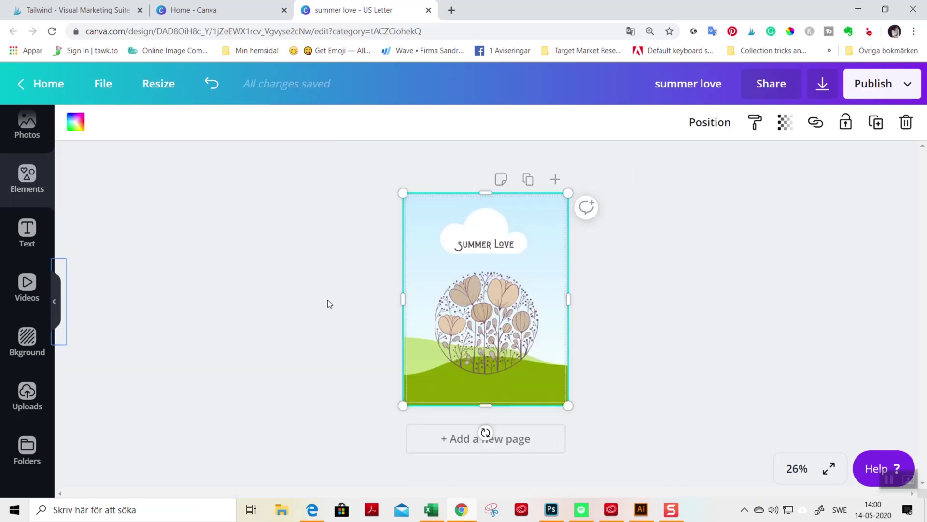
left_click(79, 125)
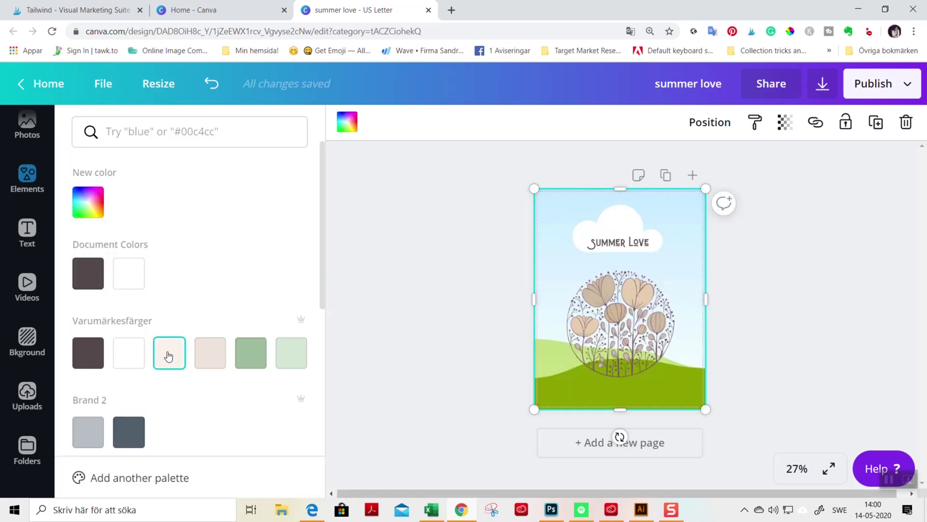
left_click(168, 355)
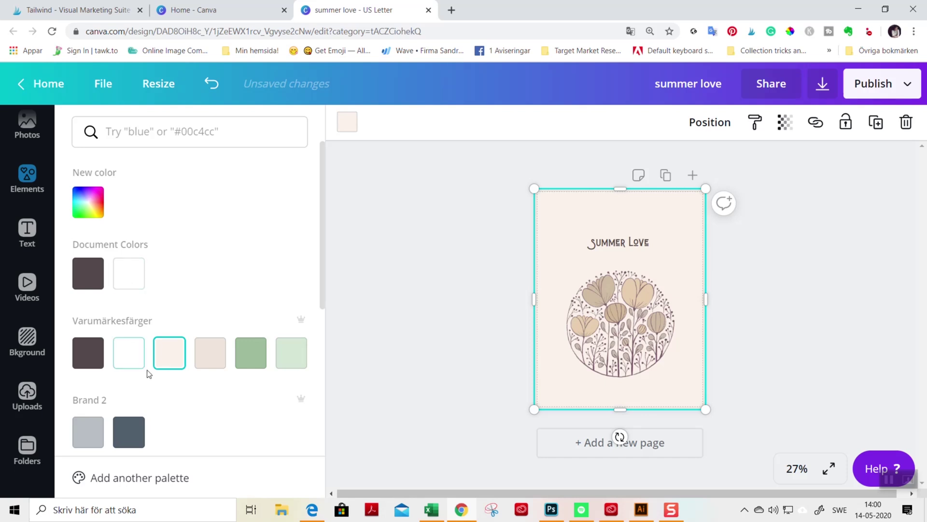
left_click(306, 354)
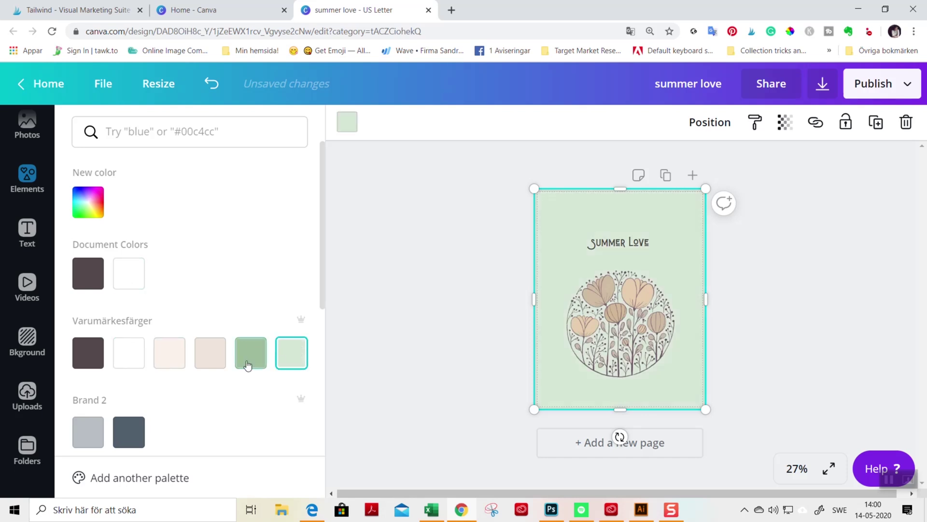
left_click(178, 362)
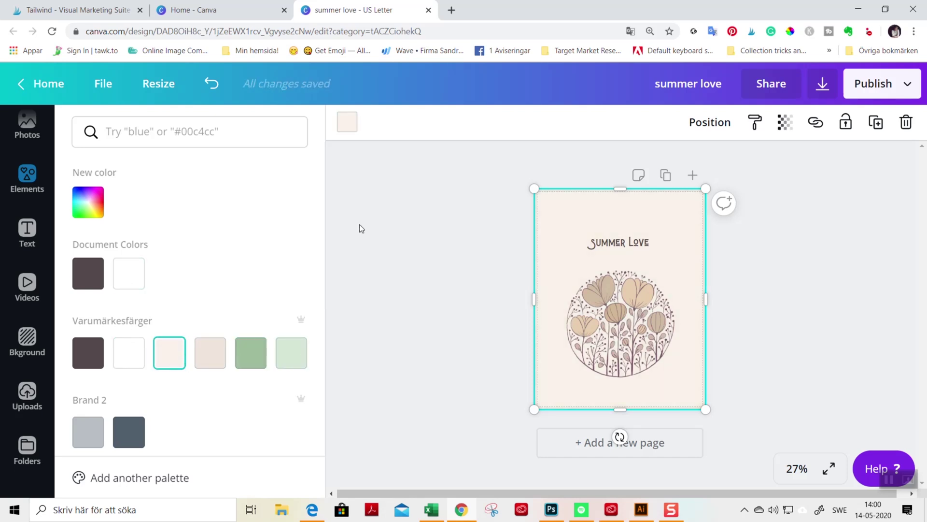
left_click(343, 129)
left_click(778, 274)
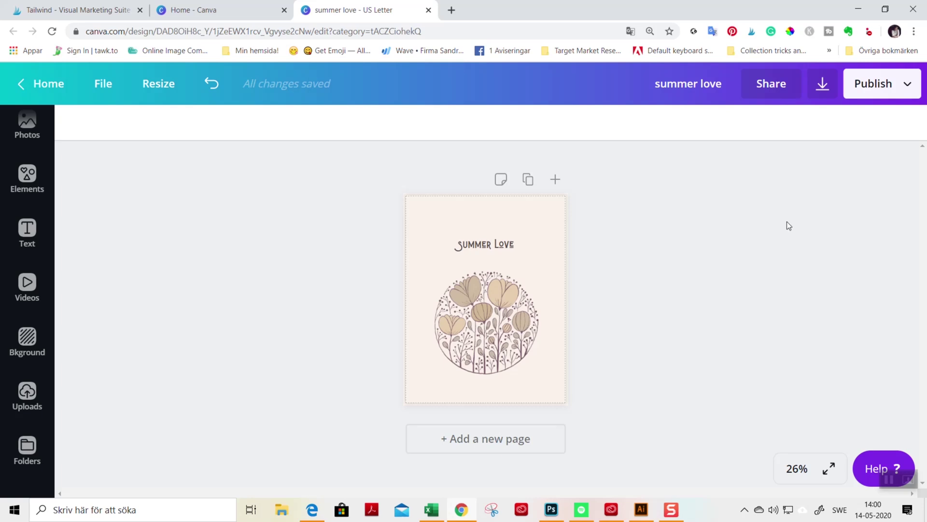
left_click(422, 252)
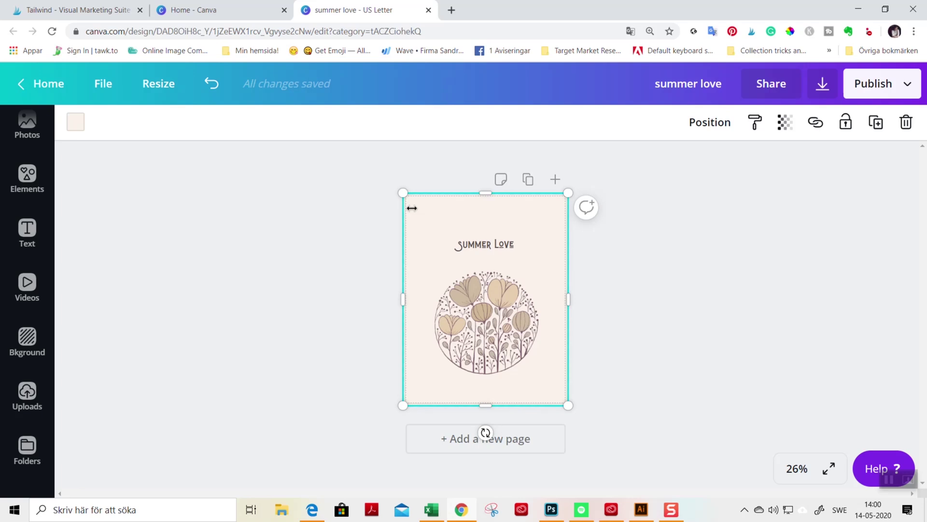
Step: Delete the sky-and-hills background image and nudge the title and floral circle together to realign them
key("ctrl+z")
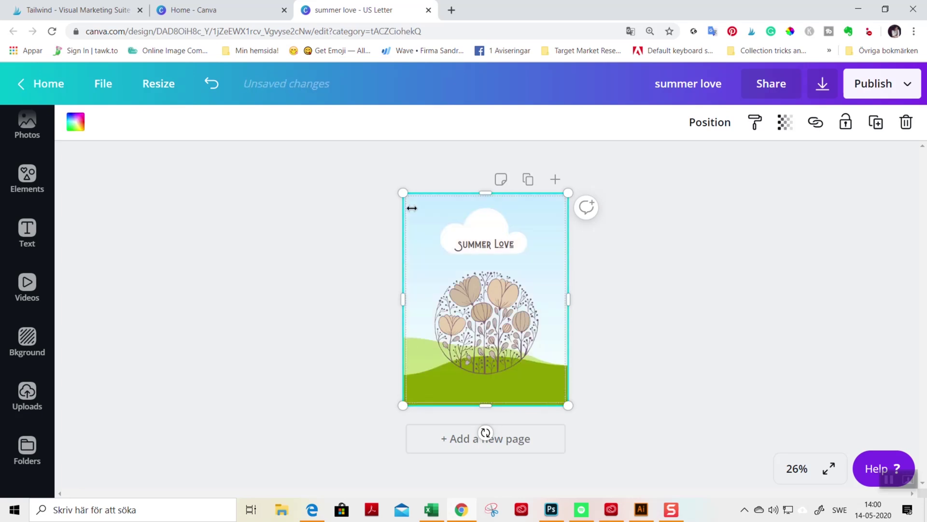
key("Delete")
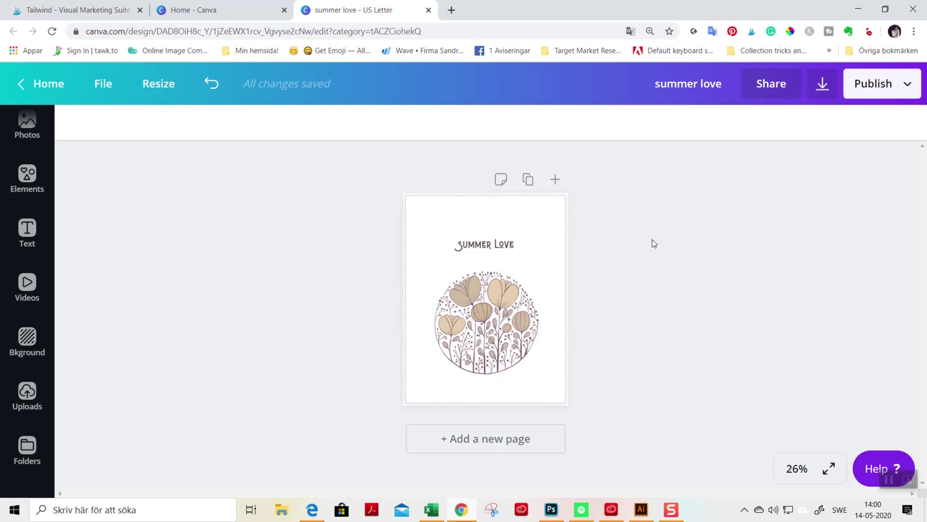
left_click(510, 249)
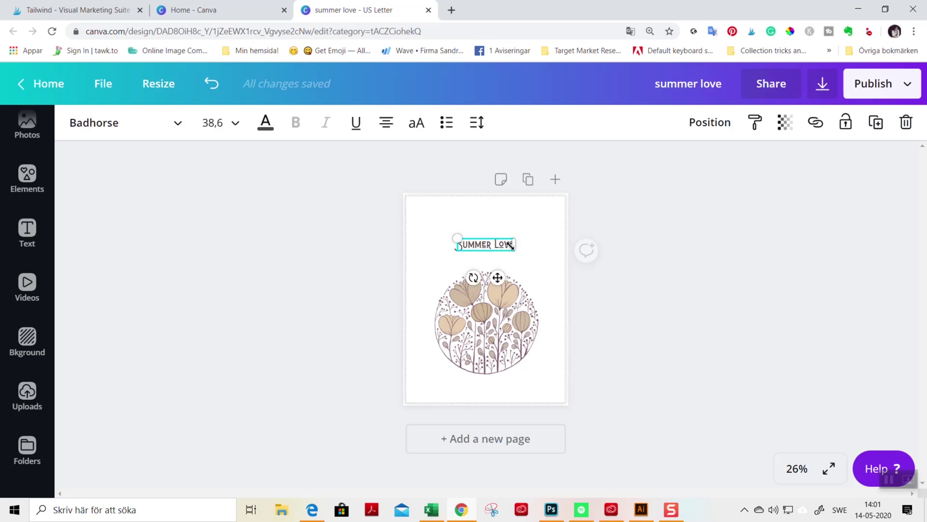
left_click(515, 321, "shift")
left_click_drag(515, 321, 514, 313)
left_click(659, 352)
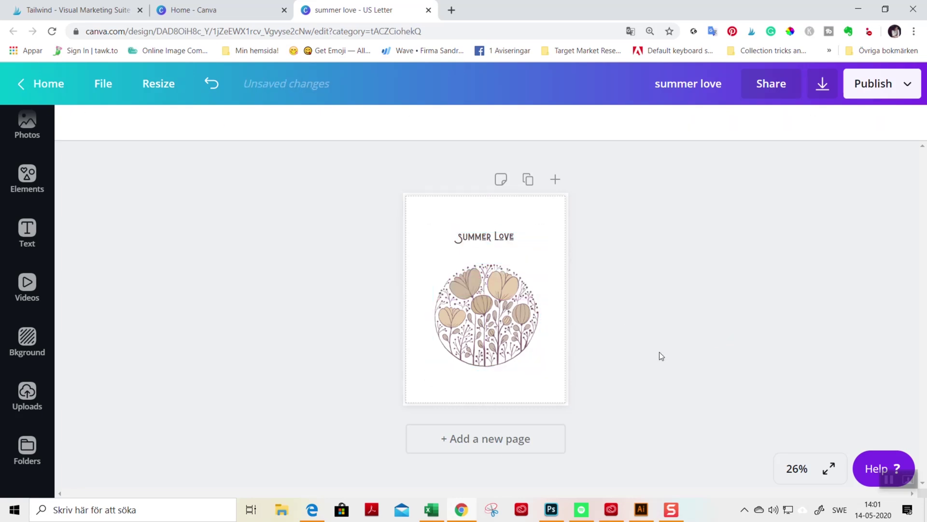
left_click(502, 240)
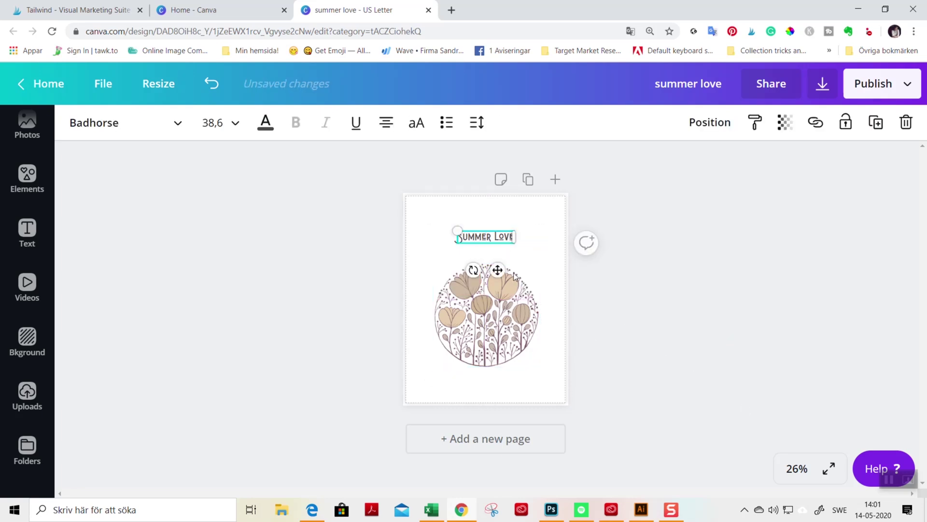
left_click(515, 321, "shift")
left_click_drag(515, 321, 514, 327)
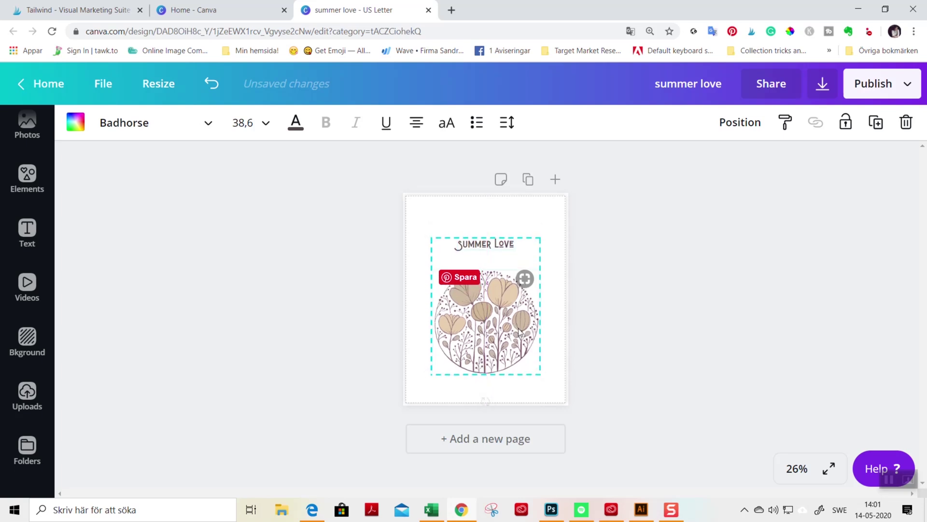
left_click(756, 352)
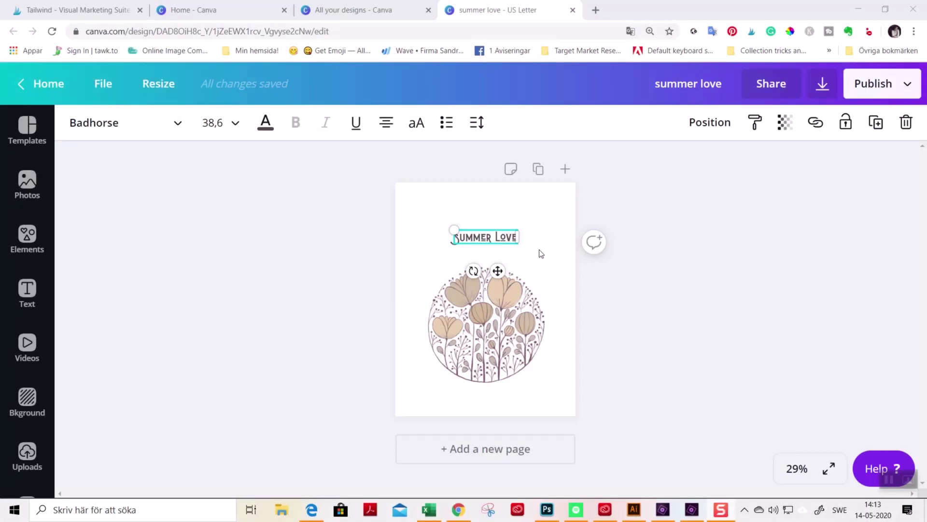
Step: Switch the heading font to Avdira and retype the capital S in Summer Love
left_click(482, 239)
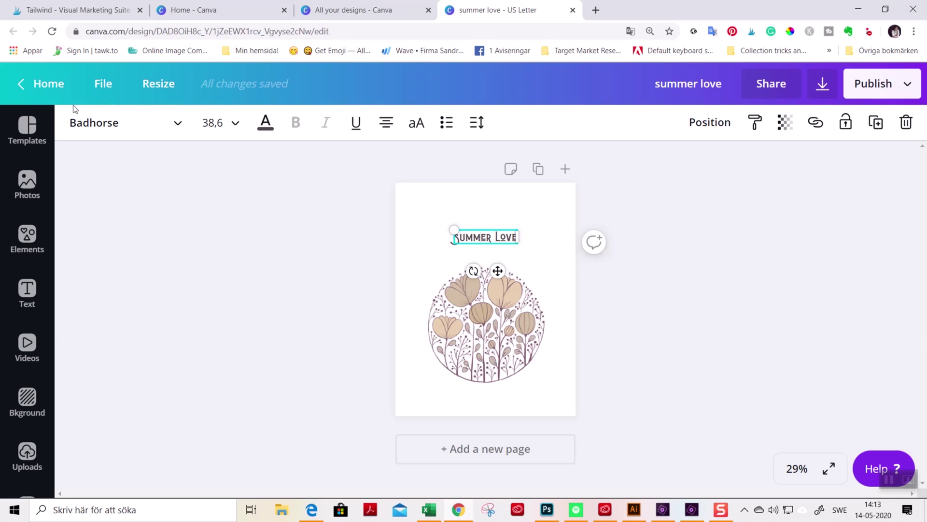
left_click(80, 123)
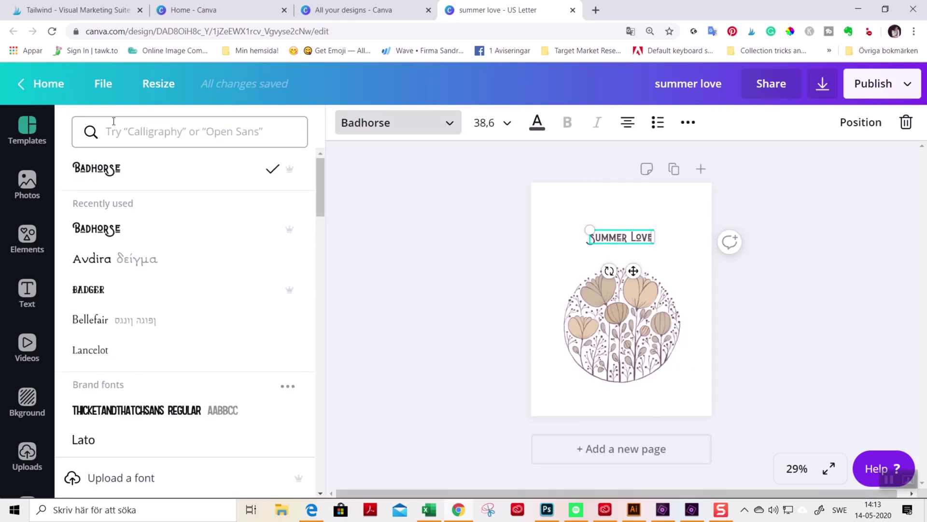
left_click(113, 261)
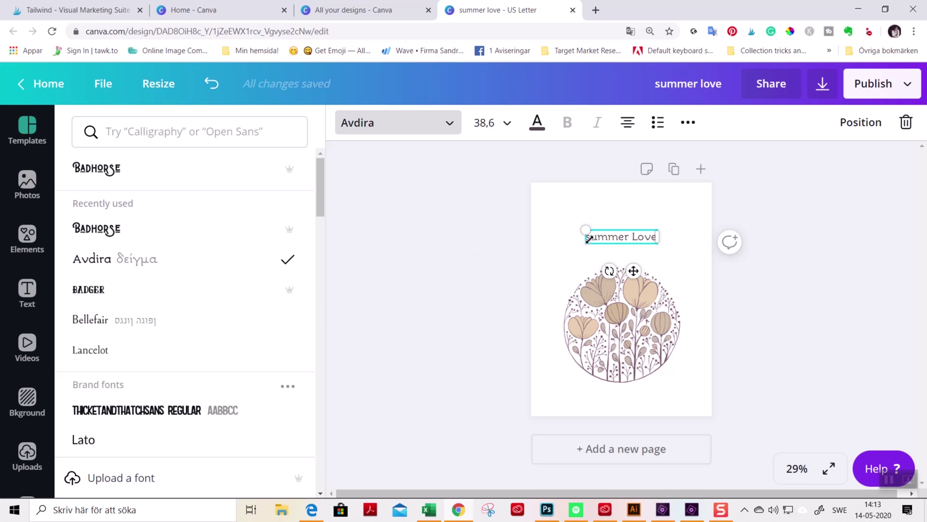
type("S")
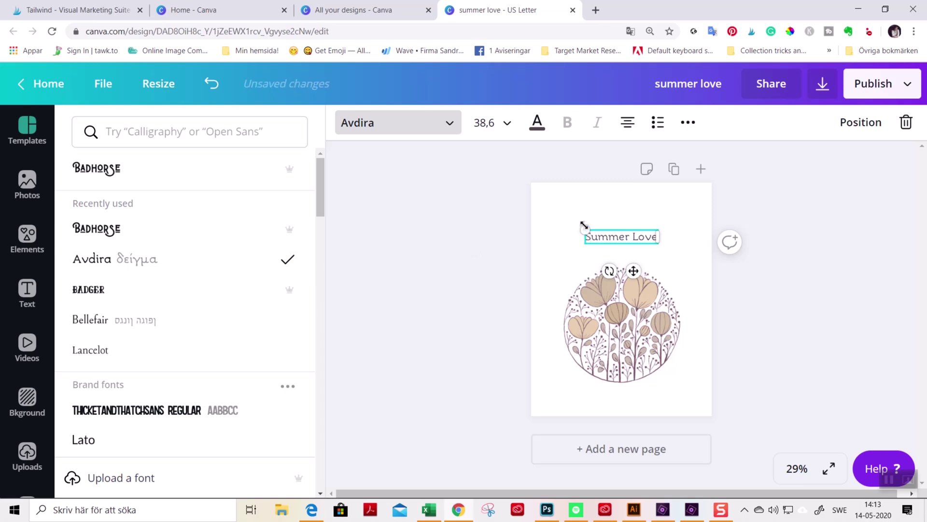
left_click(737, 295)
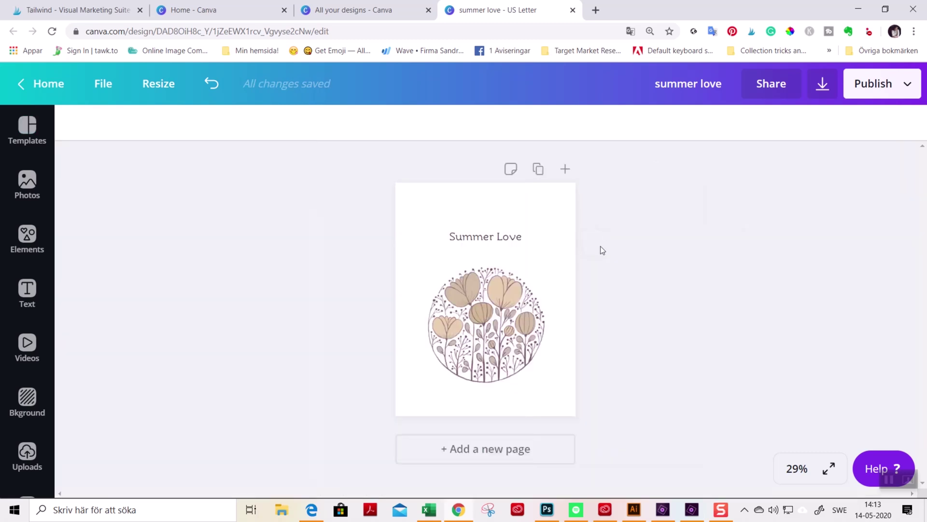
Step: Centre the heading above the floral circle and check its text colour
left_click(481, 242)
left_click_drag(482, 242, 478, 240)
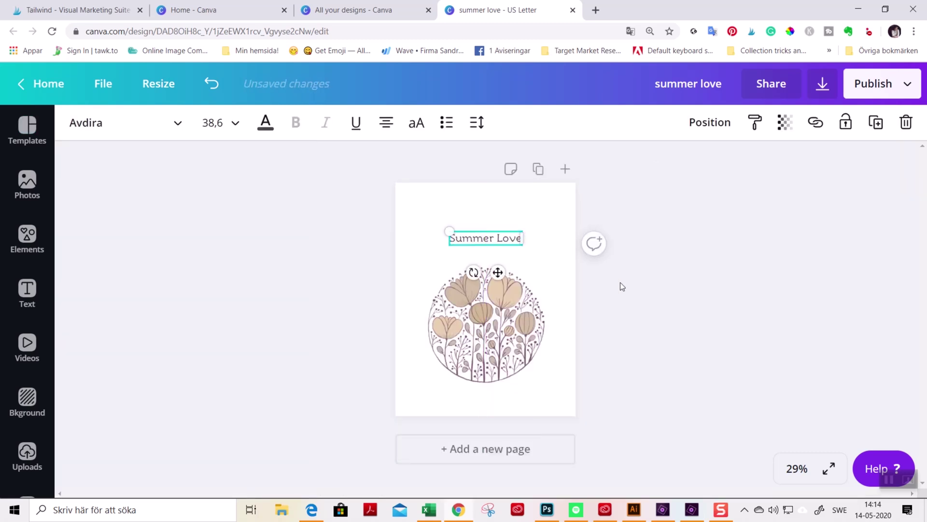
left_click(649, 303)
left_click(487, 244)
left_click(266, 123)
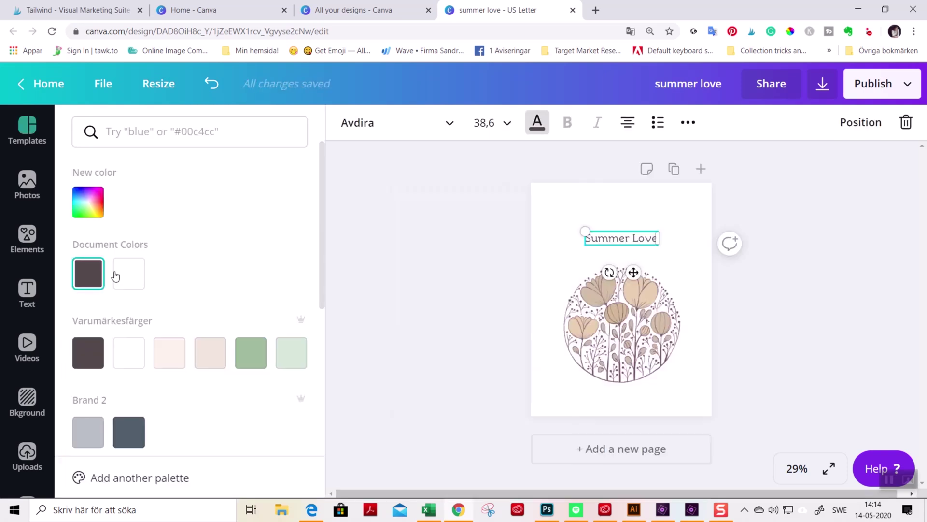
left_click(436, 311)
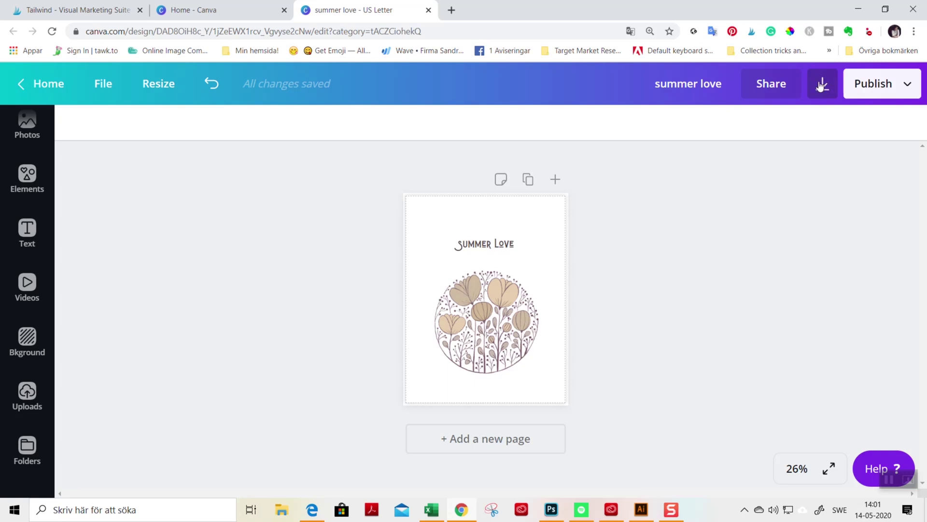
Step: Download the poster as a PDF Print file, summer love.pdf, with crop marks and bleed off
left_click(822, 87)
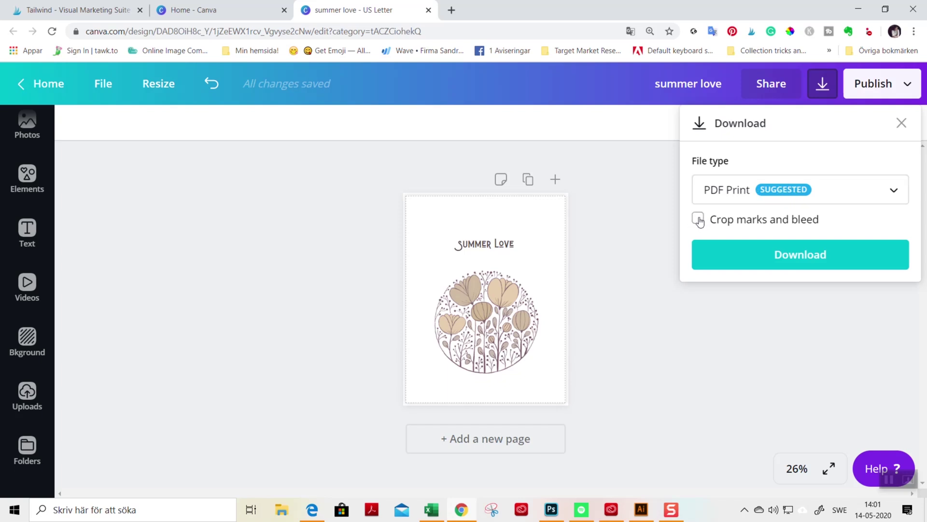
left_click(699, 220)
left_click(699, 219)
left_click(761, 258)
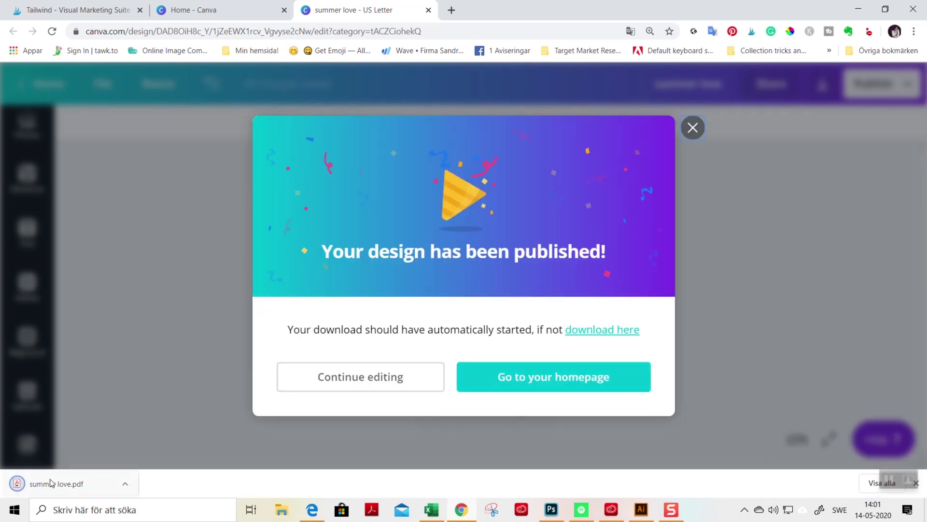
Step: Open the downloaded summer love.pdf in Chrome's PDF viewer
left_click(52, 482)
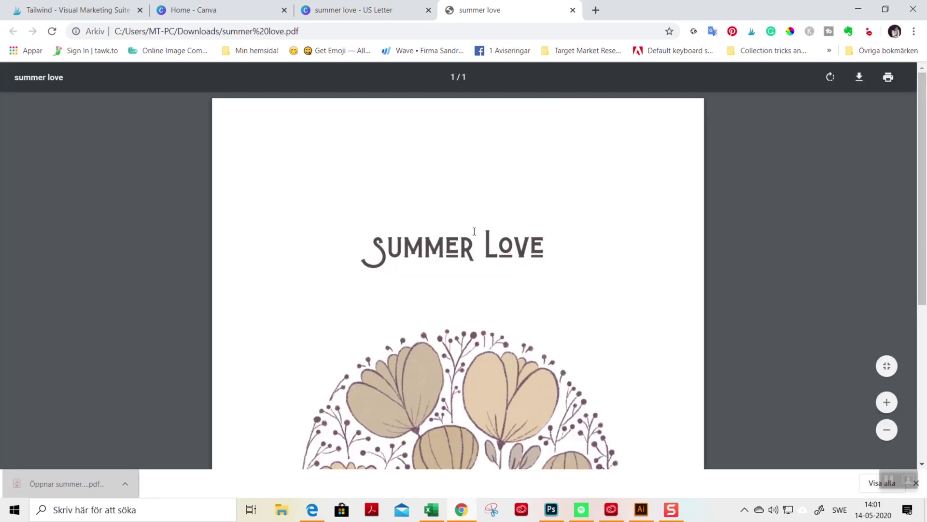
left_click(888, 79)
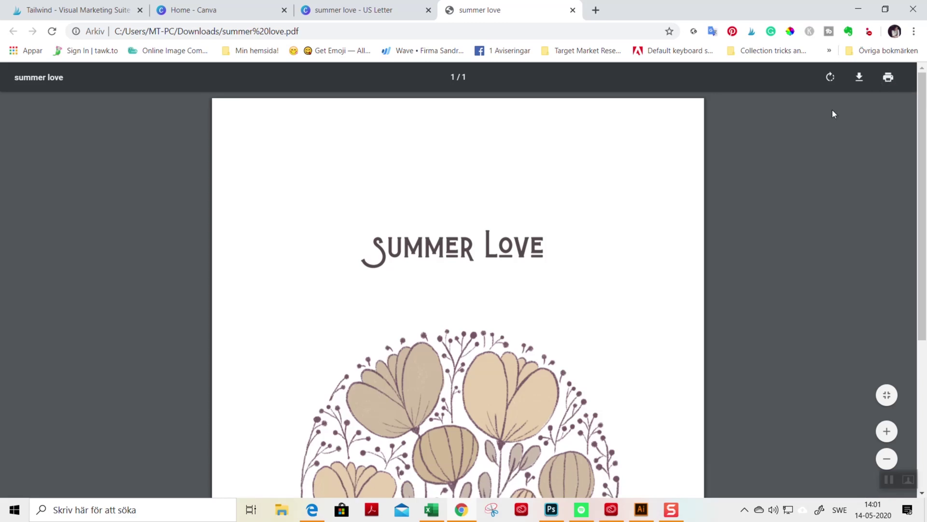